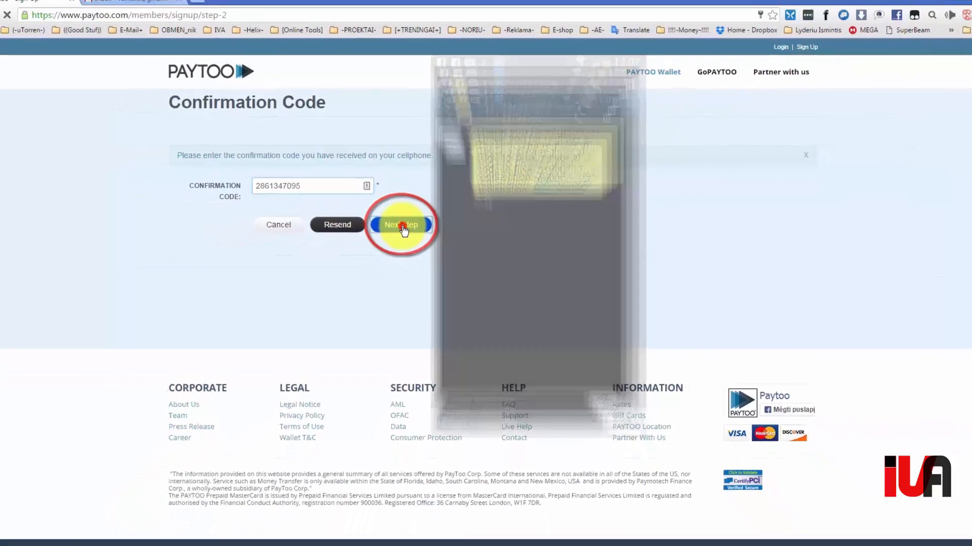
# - Submit the SMS confirmation code to reach the final sign-up form
pyautogui.click(367, 268)
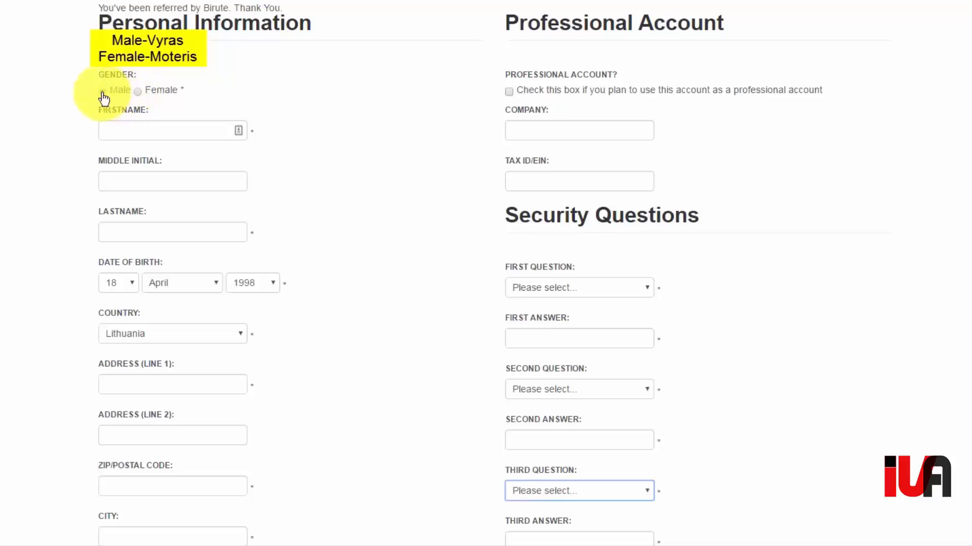
# - Choose Male and enter the first name and surname in Firstname and Lastname
pyautogui.click(102, 91)
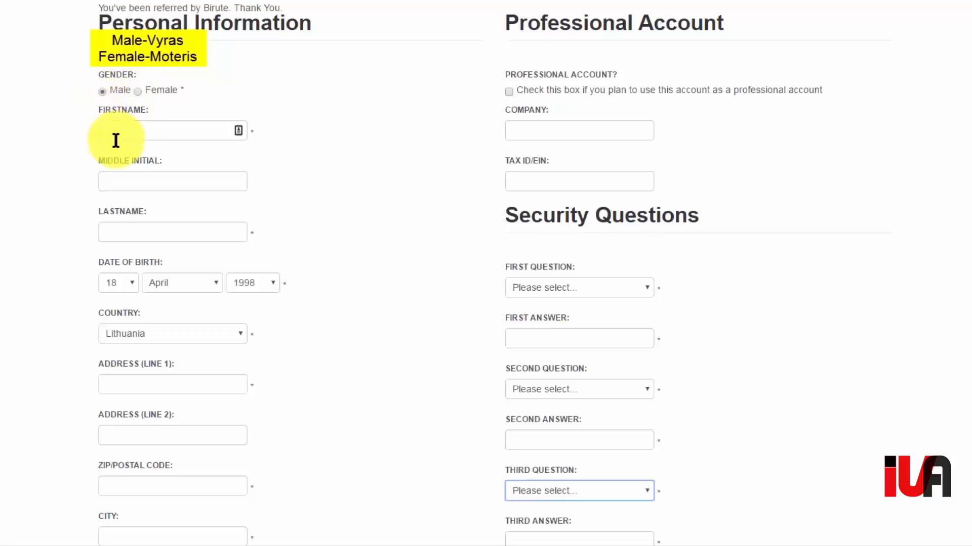
pyautogui.click(119, 125)
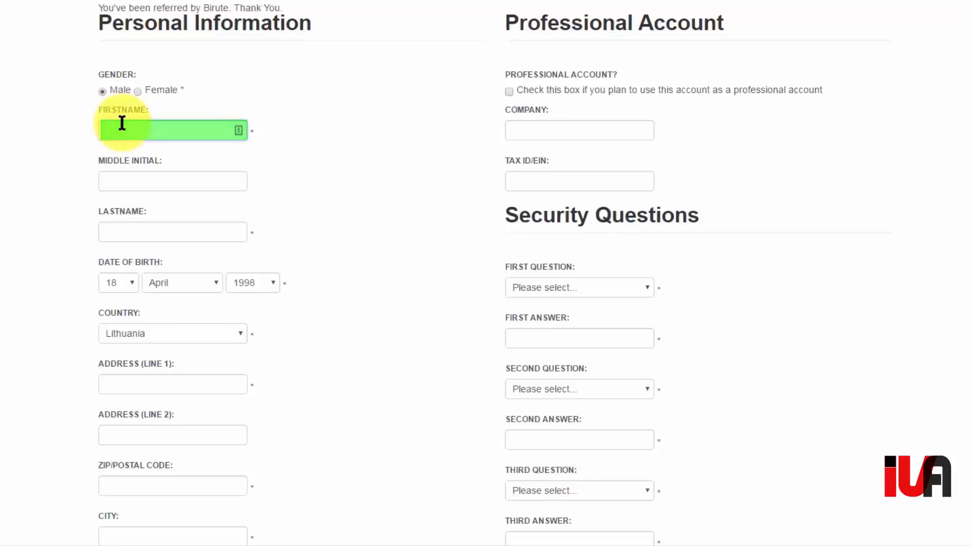
pyautogui.write('Vardas')
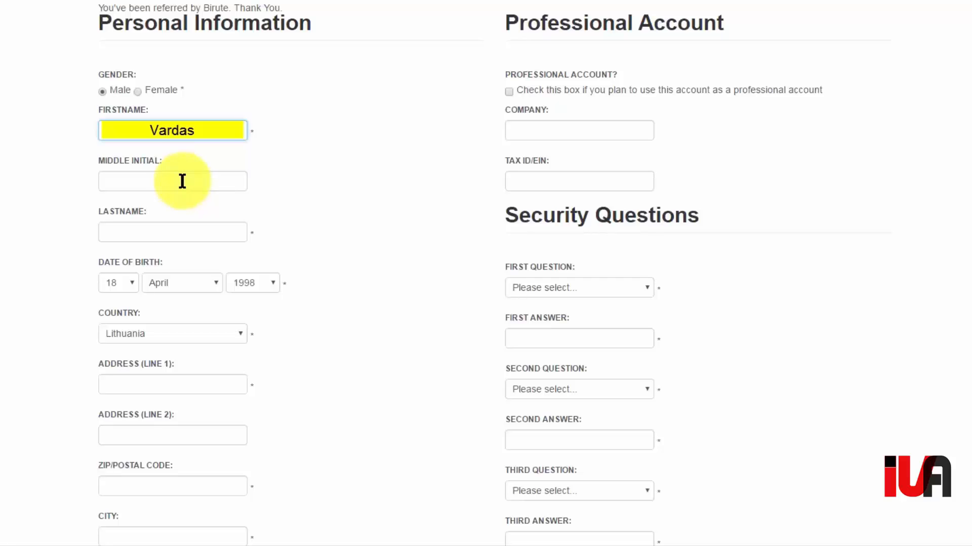
pyautogui.click(166, 232)
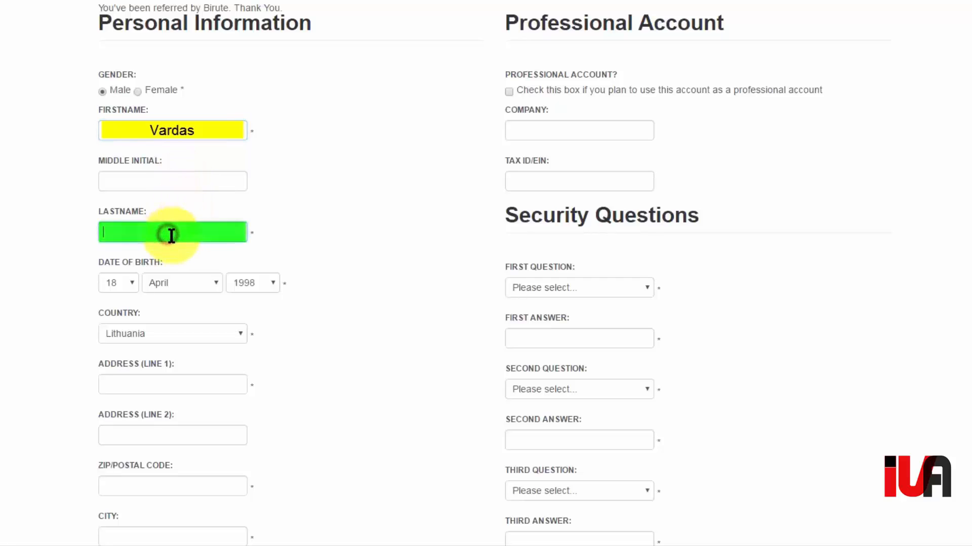
pyautogui.write('Pavarde')
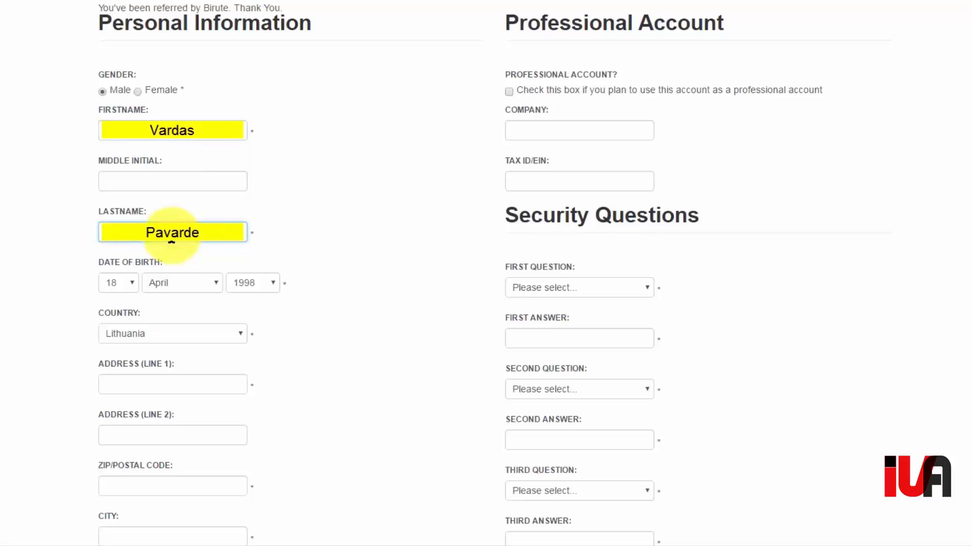
# - Pick the birth day, July as the month, and the birth year, with Lithuania as the country
pyautogui.click(131, 287)
pyautogui.moveTo(131, 390); pyautogui.dragTo(136, 462)
pyautogui.click(117, 513)
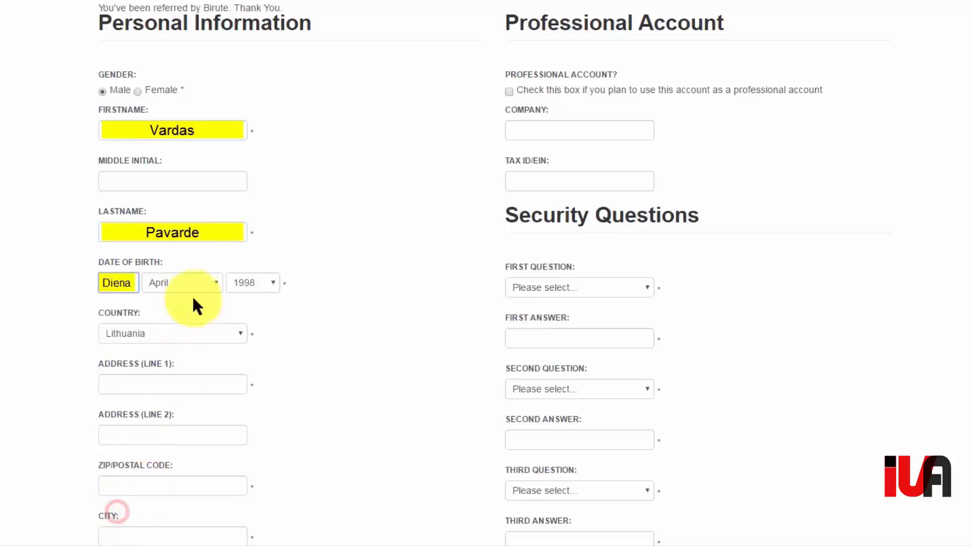
pyautogui.click(209, 284)
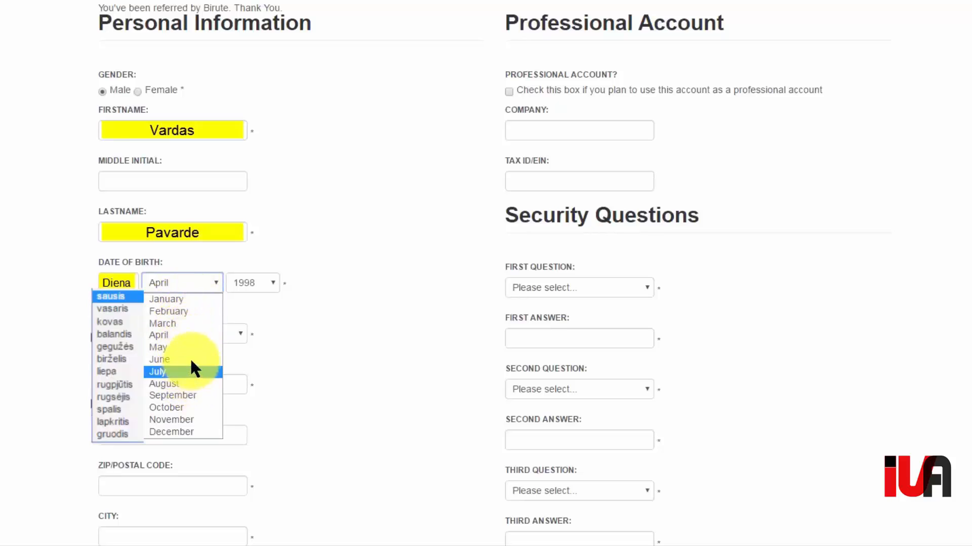
pyautogui.click(194, 372)
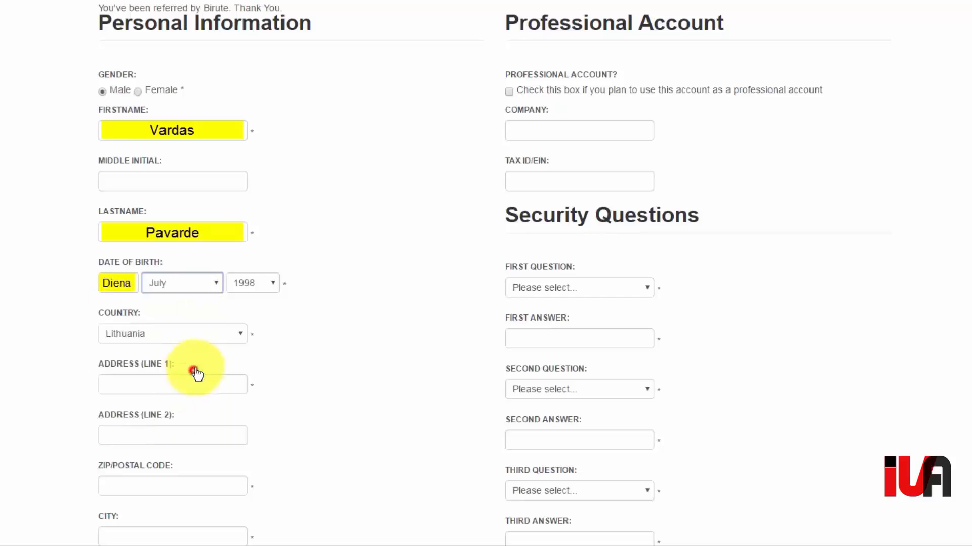
pyautogui.click(269, 292)
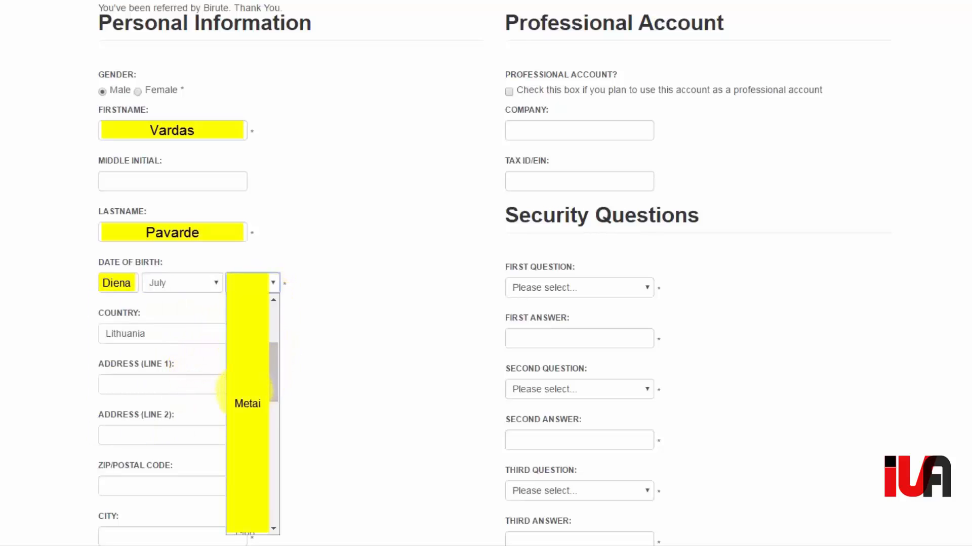
pyautogui.click(245, 387)
pyautogui.click(247, 342)
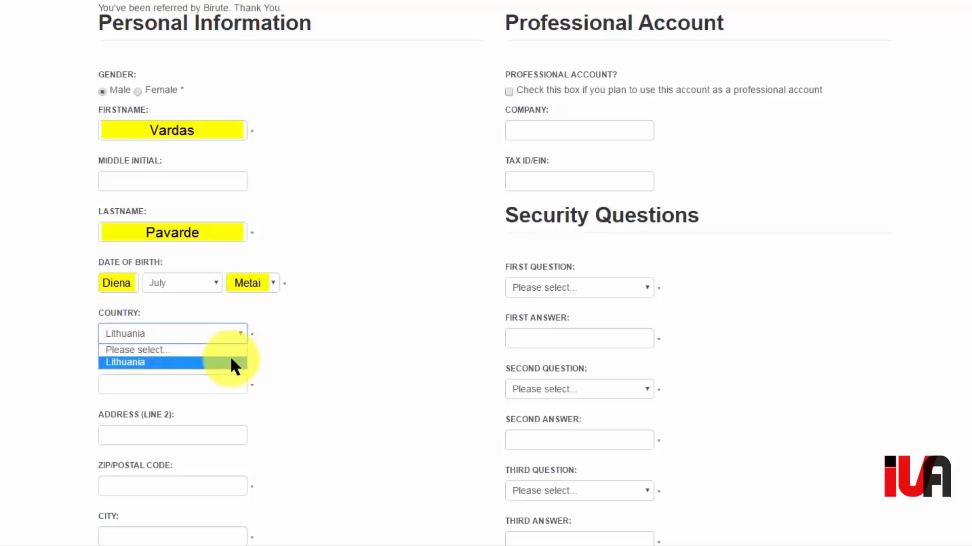
pyautogui.click(231, 361)
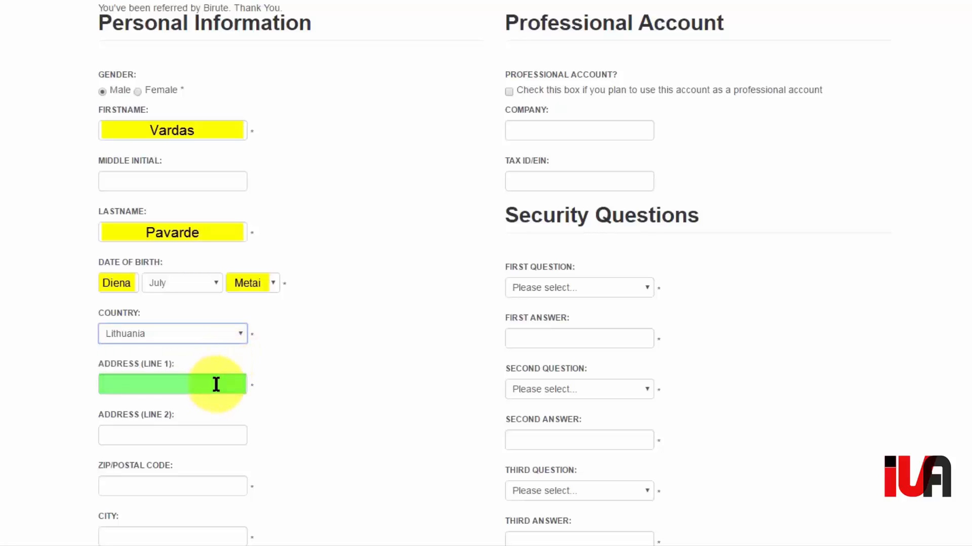
# - Enter the street address, ZIP/postal code and city, leaving Address Line 2 blank
pyautogui.click(135, 383)
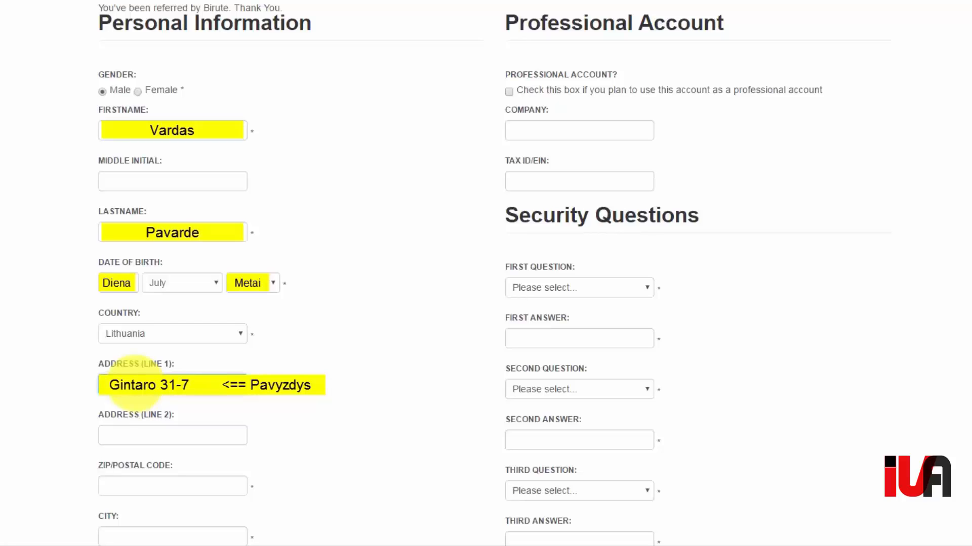
pyautogui.click(207, 433)
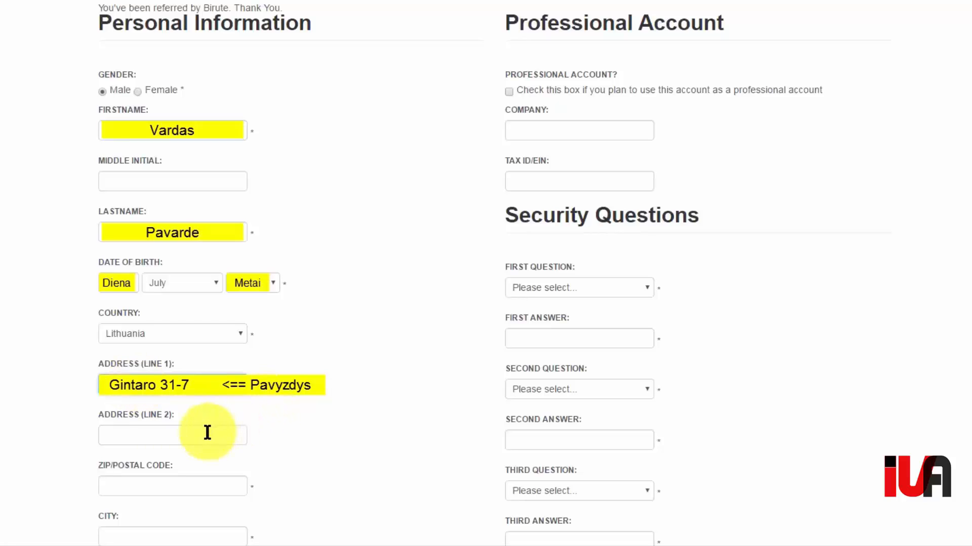
pyautogui.click(207, 433)
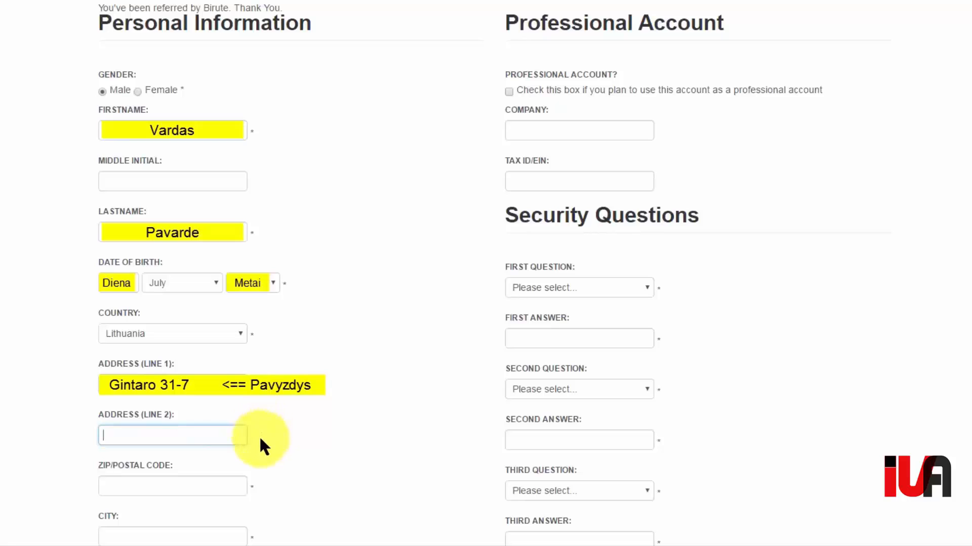
pyautogui.click(195, 487)
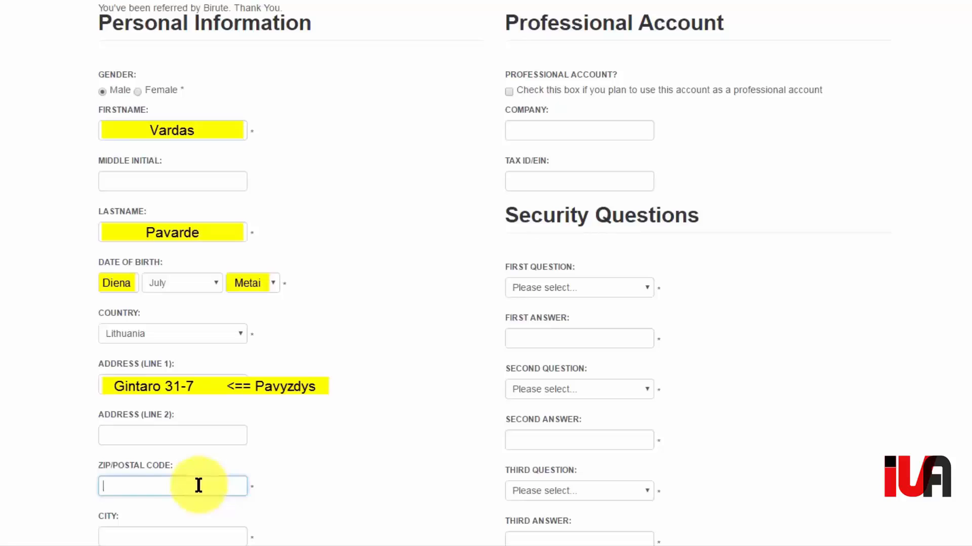
pyautogui.write('L')
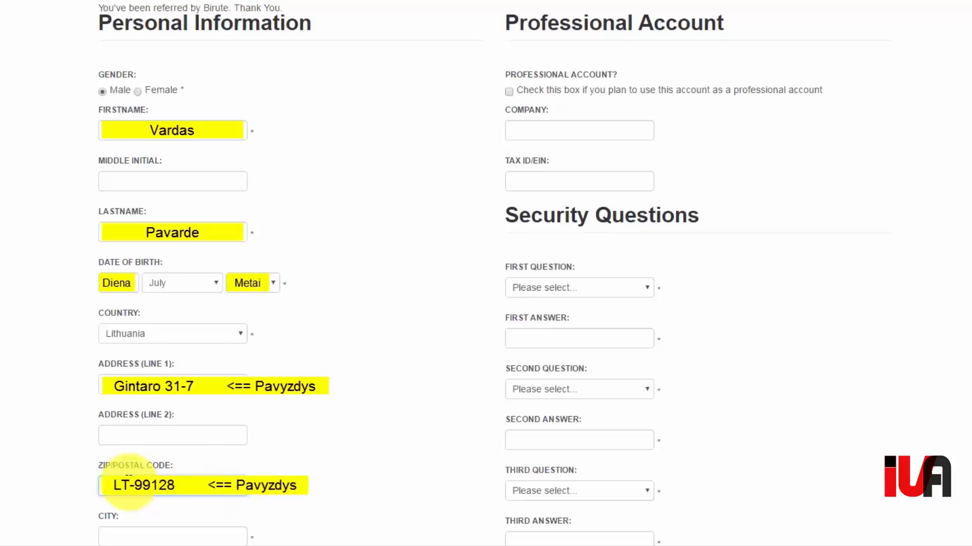
pyautogui.scroll(-4, 130, 481)
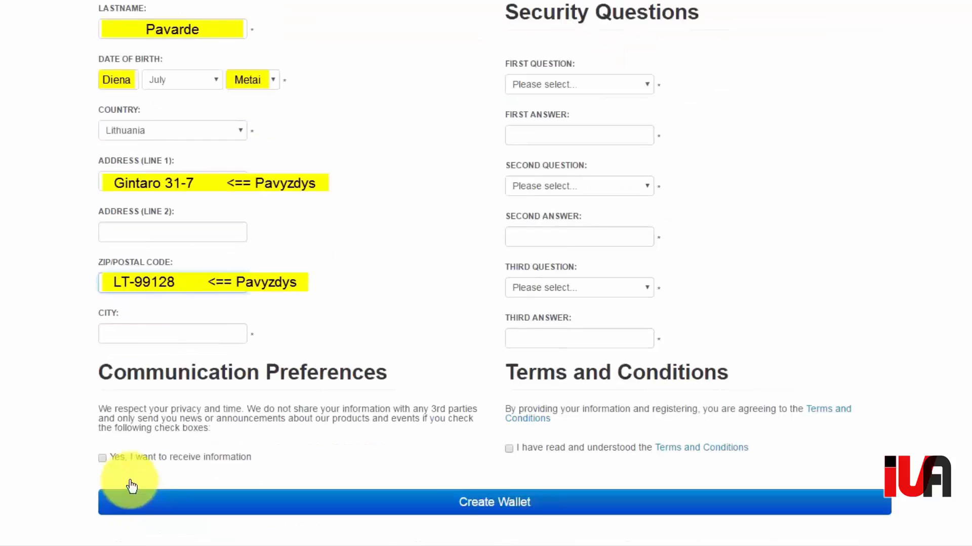
pyautogui.click(139, 334)
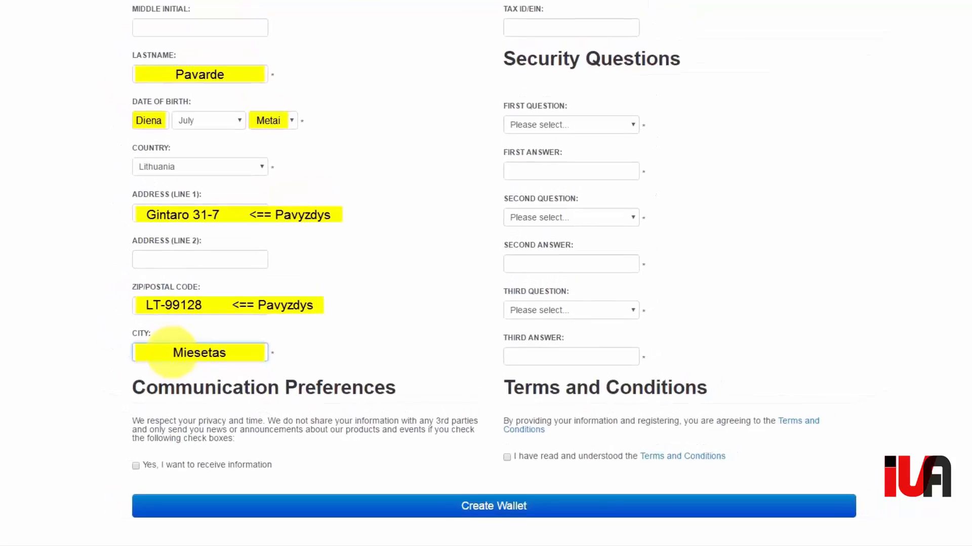
pyautogui.scroll(2, 325, 334)
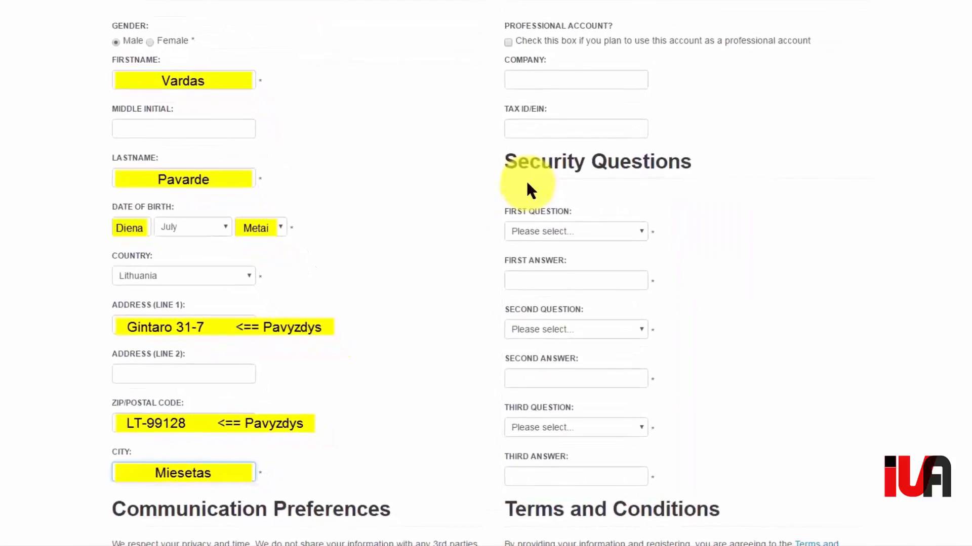
# - Choose Dogs Name, Cats Name and favorite color as security questions, answering each
pyautogui.click(652, 190)
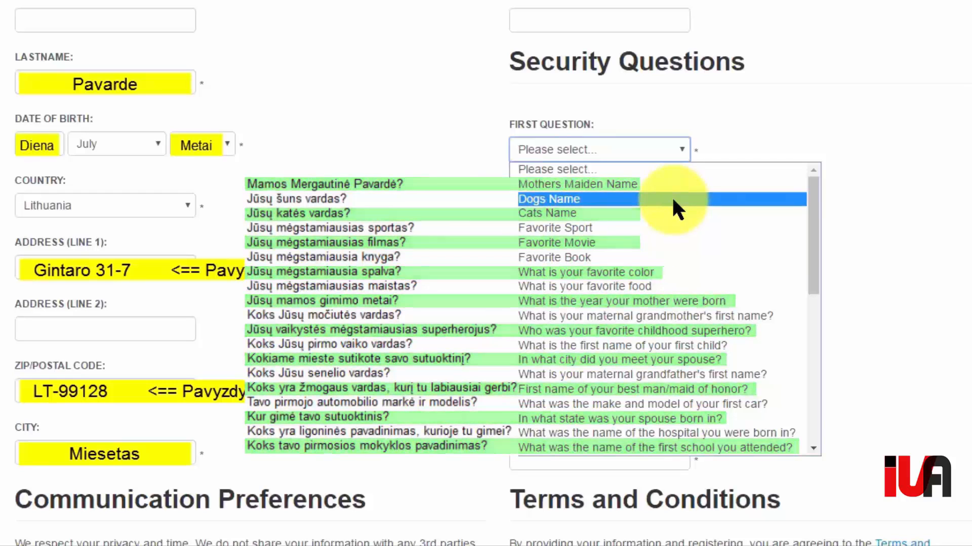
pyautogui.click(672, 199)
pyautogui.click(633, 212)
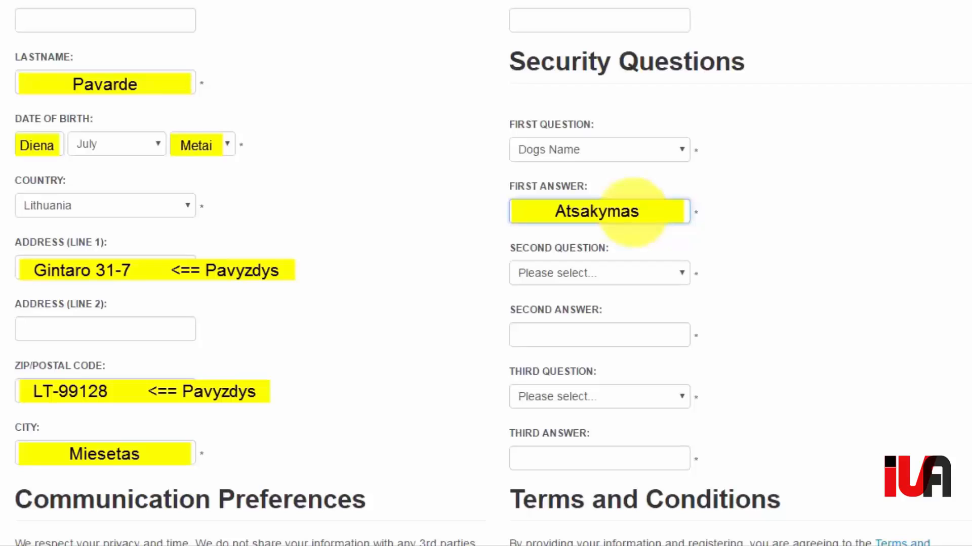
pyautogui.click(652, 276)
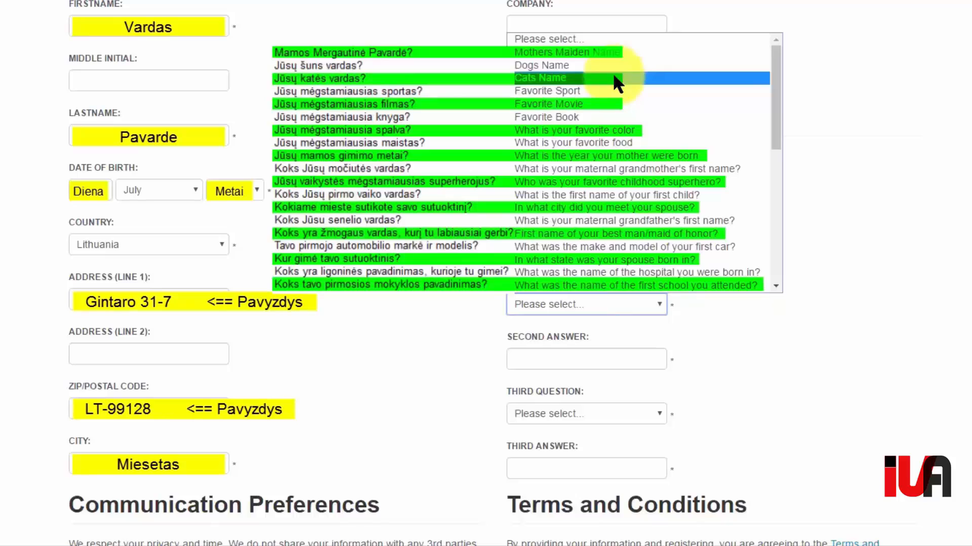
pyautogui.click(614, 77)
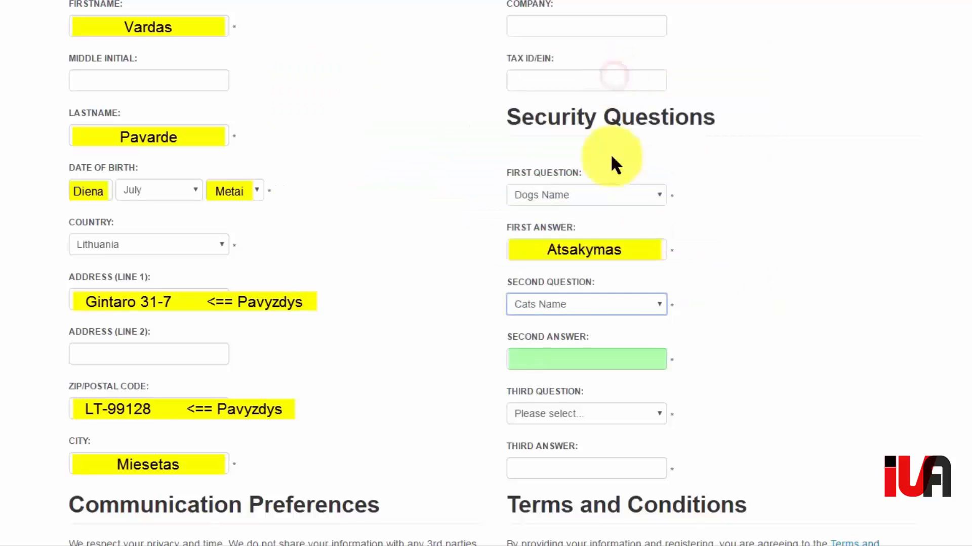
pyautogui.click(575, 364)
pyautogui.write('Atsakymas')
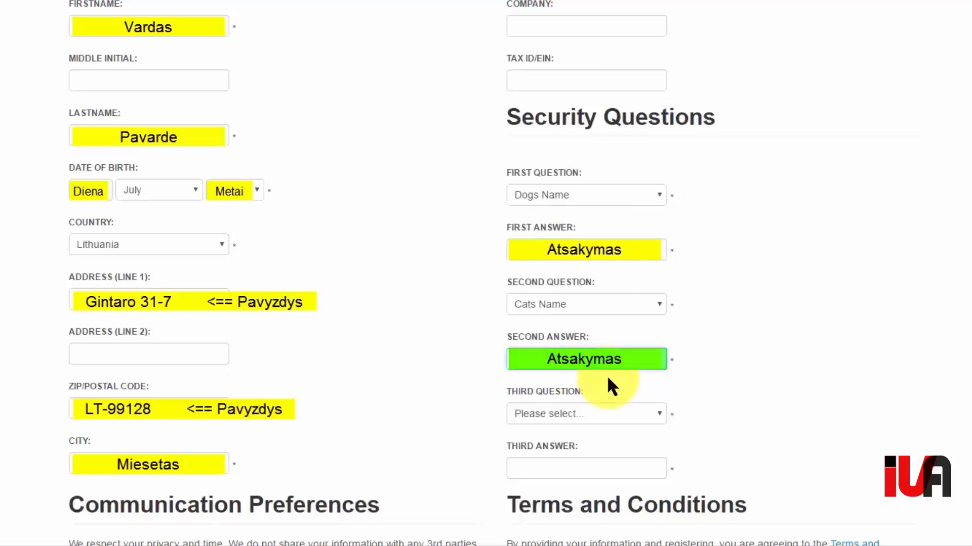
pyautogui.click(613, 413)
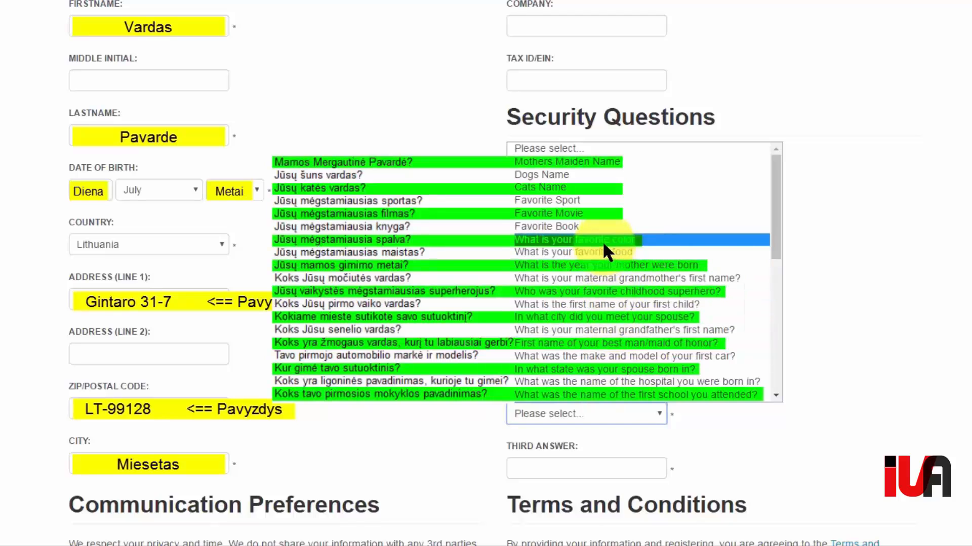
pyautogui.click(602, 241)
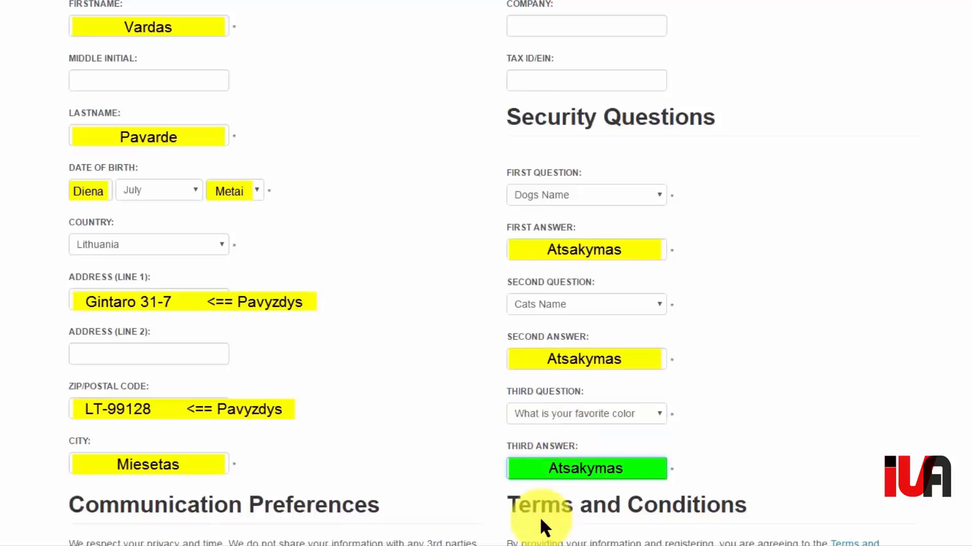
pyautogui.scroll(-3, 540, 517)
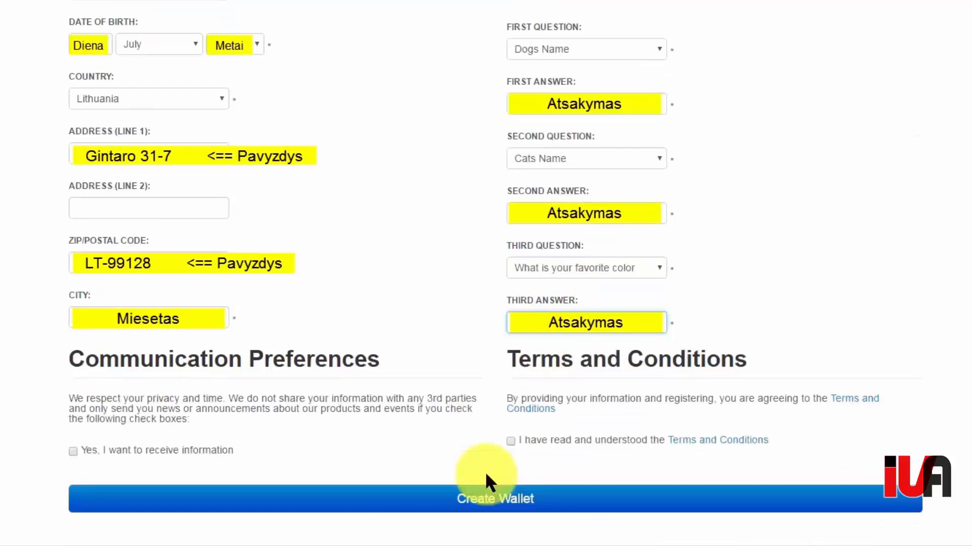
# - Opt in to news, accept the Terms and Conditions, and create the wallet
pyautogui.click(74, 451)
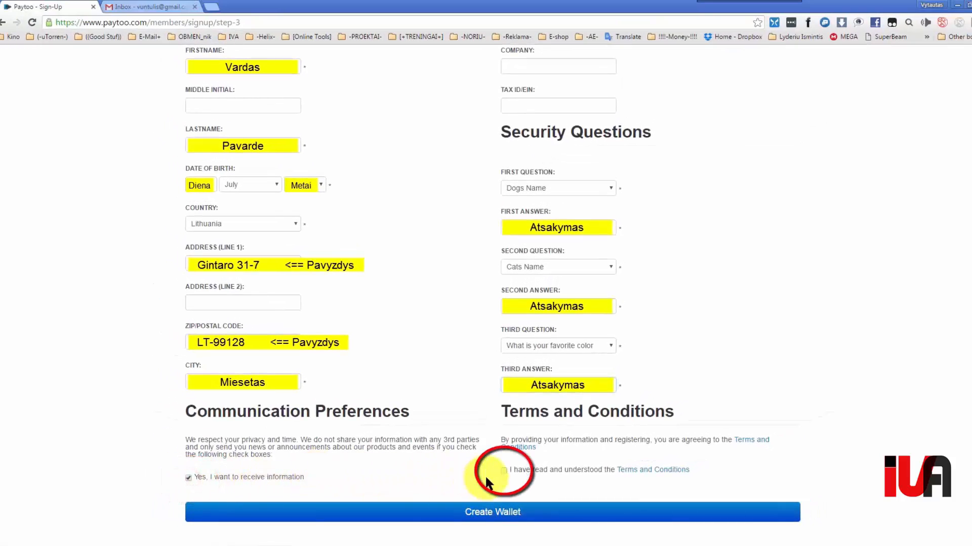
pyautogui.click(504, 471)
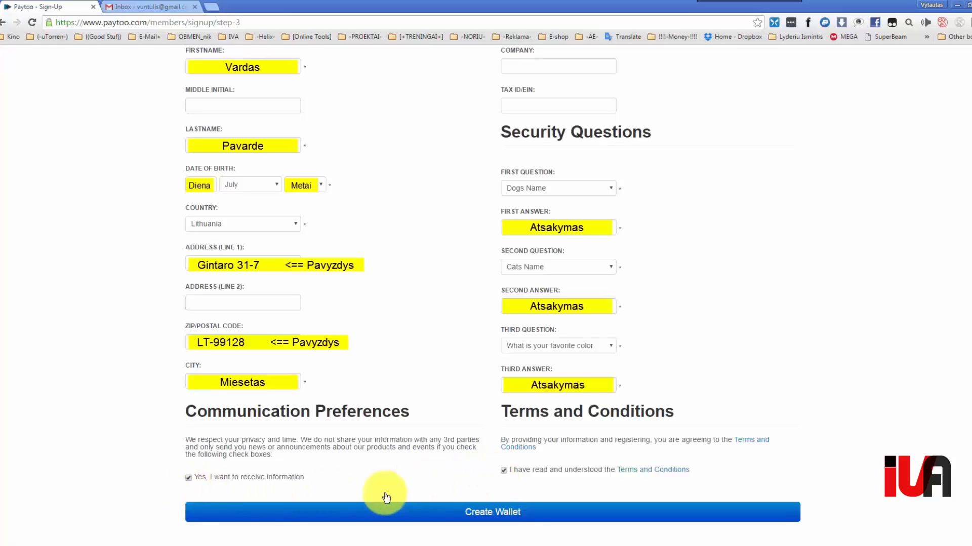
pyautogui.click(511, 520)
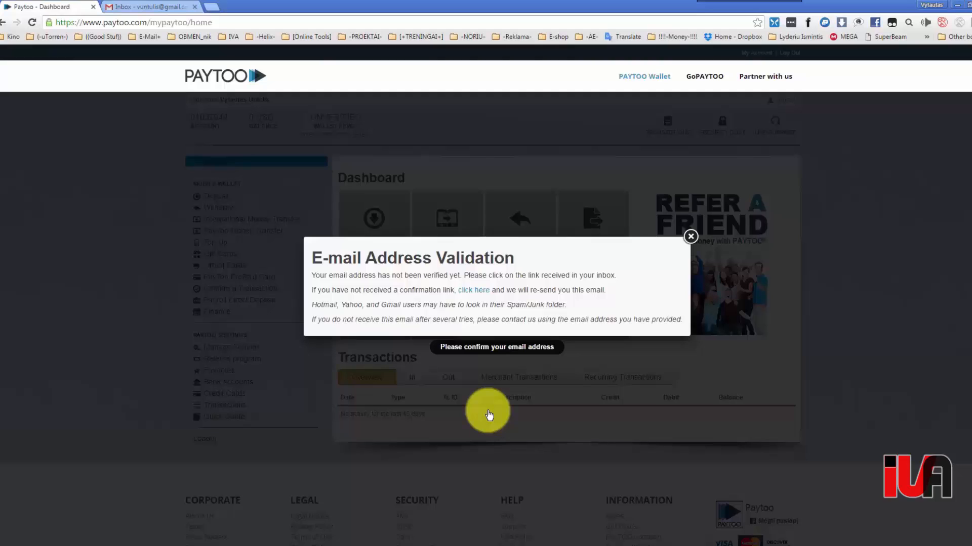
# - Switch to the Gmail Inbox tab holding Paytoo's Account Confirmation email
pyautogui.click(140, 6)
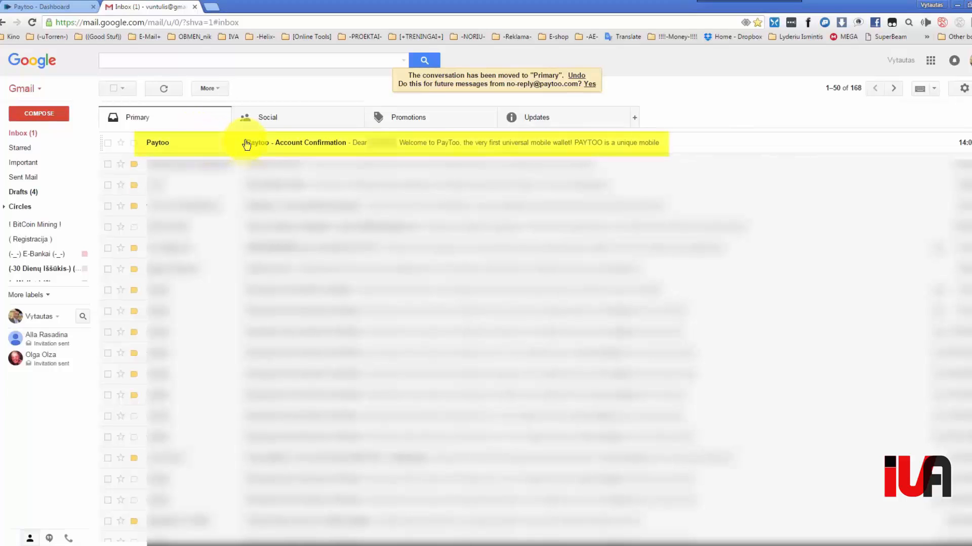
# - Open the 'Paytoo - Account Confirmation' email and follow its CLICK HERE link
pyautogui.click(277, 147)
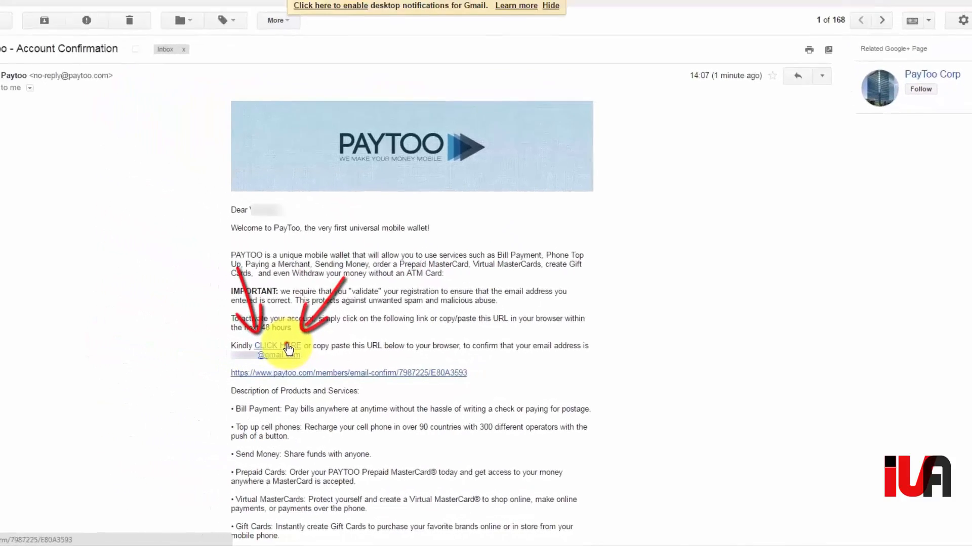
pyautogui.click(230, 332)
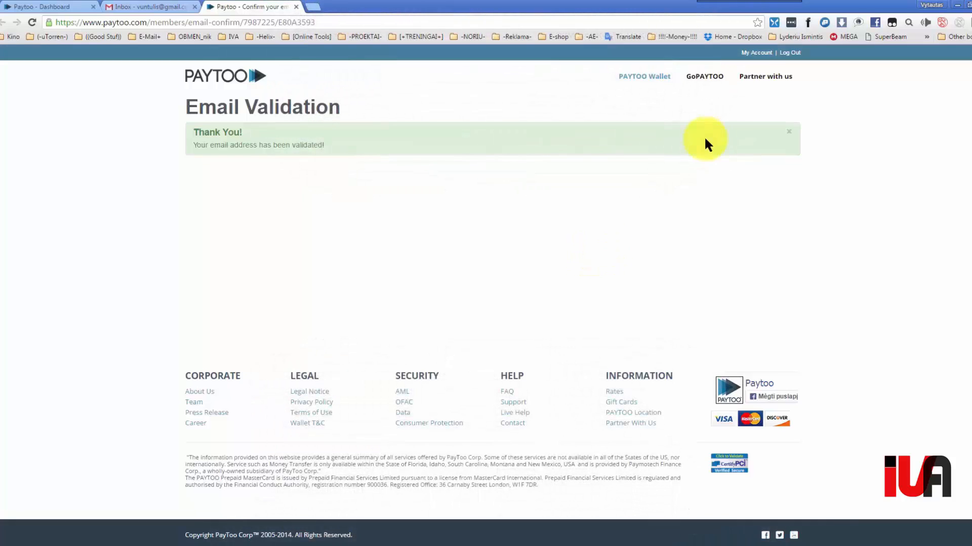
# - Go to My Account to view the wallet dashboard, still listed as Unverified
pyautogui.click(750, 55)
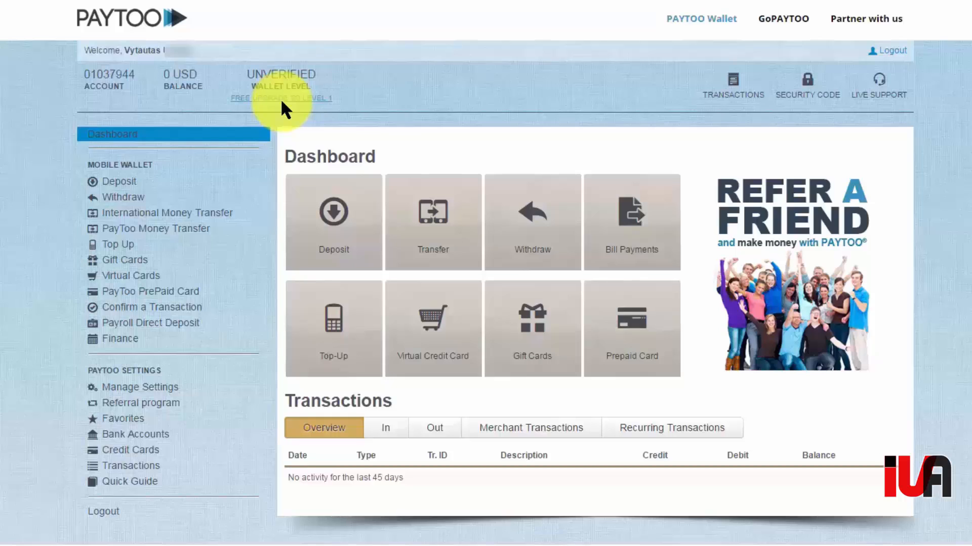
# - Begin the free Level 1 upgrade with Passport as the item type and bring up file selection
pyautogui.click(282, 100)
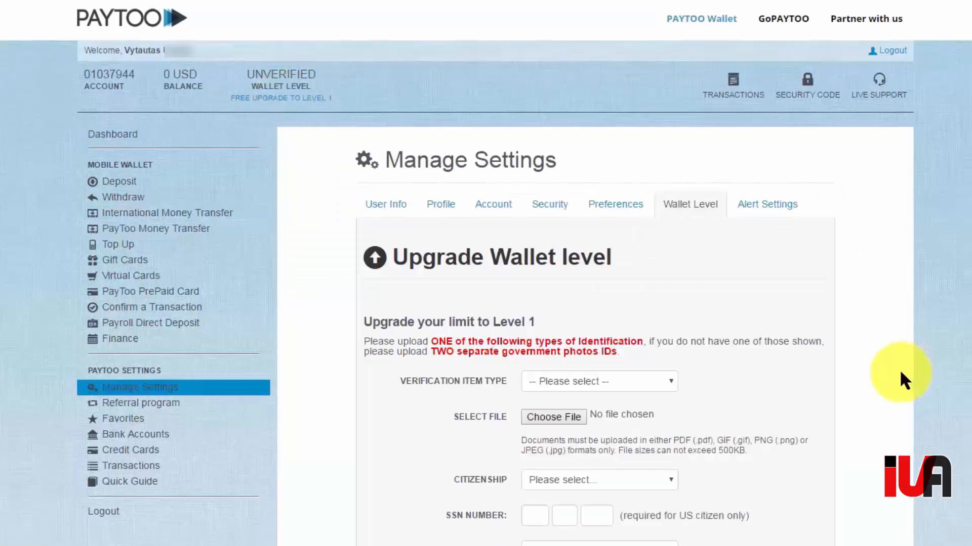
pyautogui.click(671, 393)
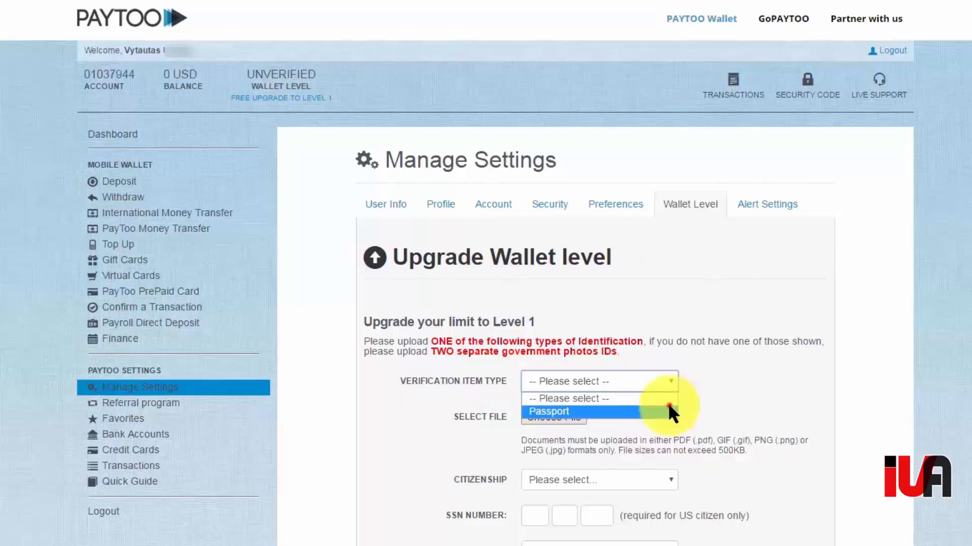
pyautogui.click(668, 413)
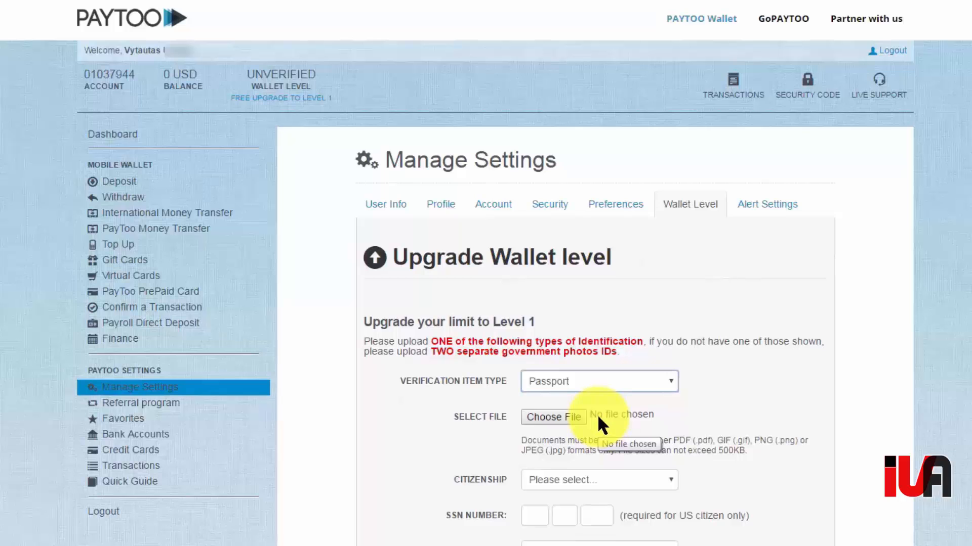
pyautogui.click(565, 414)
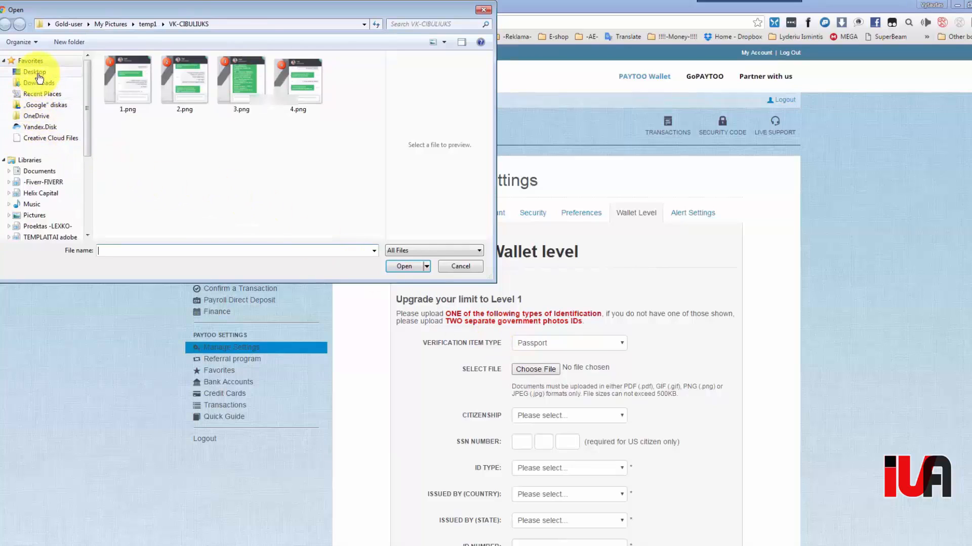
# - Attach Pasas 500kb.jpg from the Desktop's INFO folder as the passport file
pyautogui.click(35, 72)
pyautogui.doubleClick(295, 209)
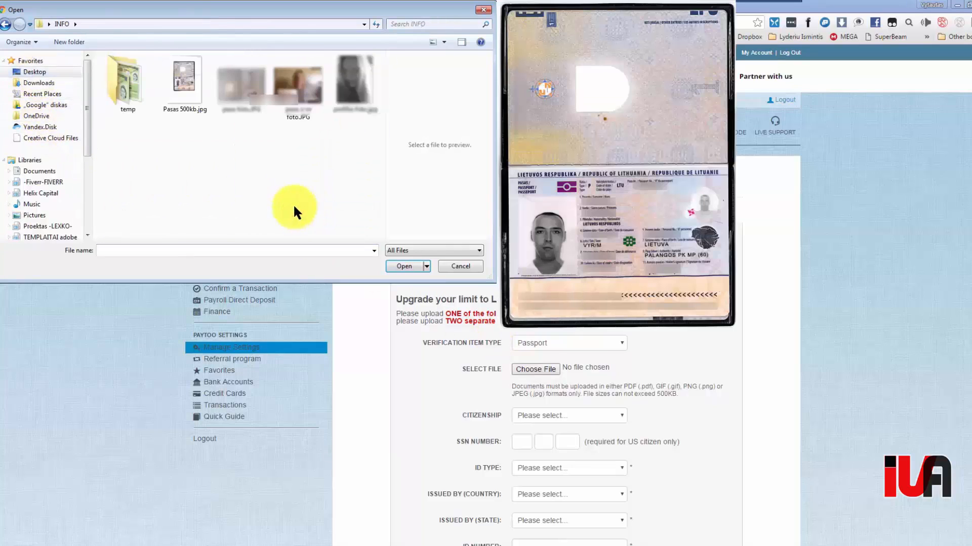
pyautogui.click(180, 86)
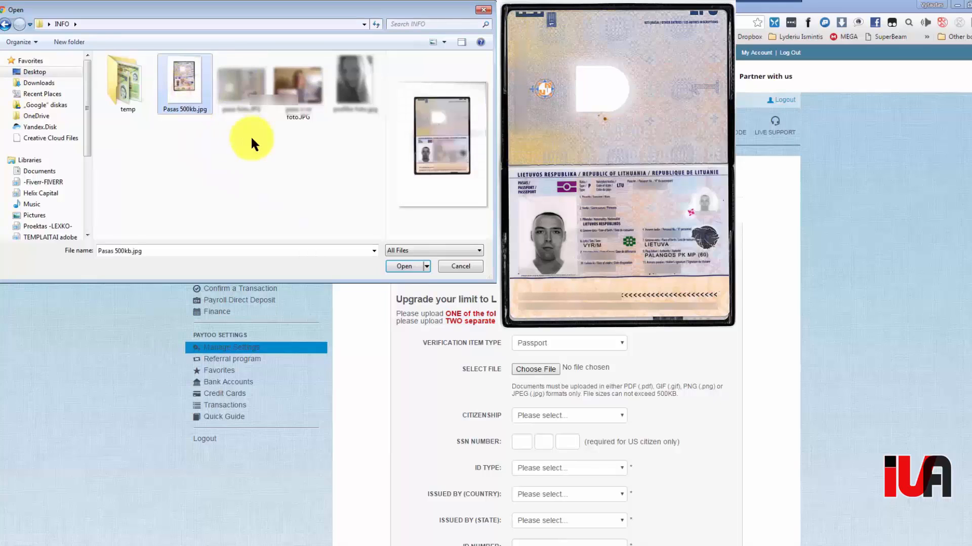
pyautogui.click(409, 265)
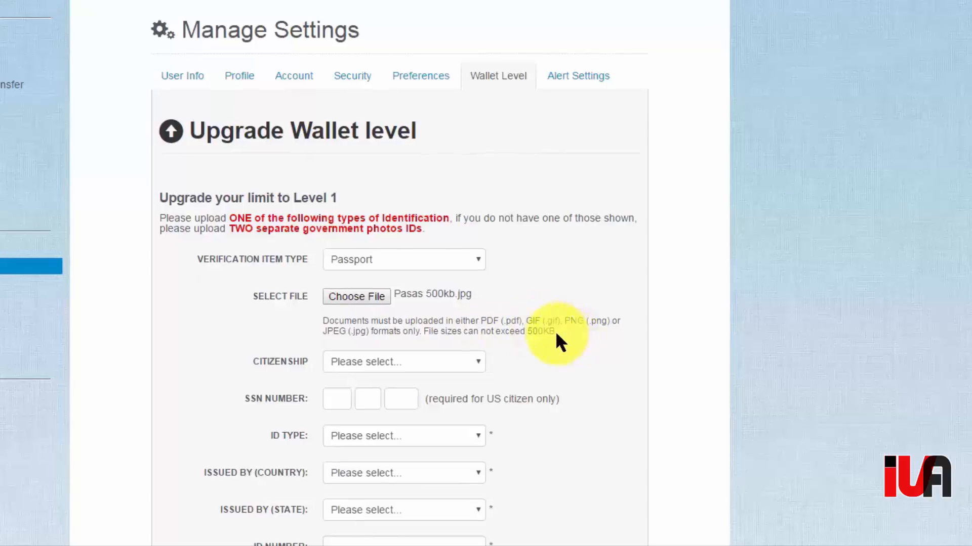
# - Note the 500KB file size limit and set citizenship to Lithuania
pyautogui.moveTo(527, 333); pyautogui.dragTo(559, 332)
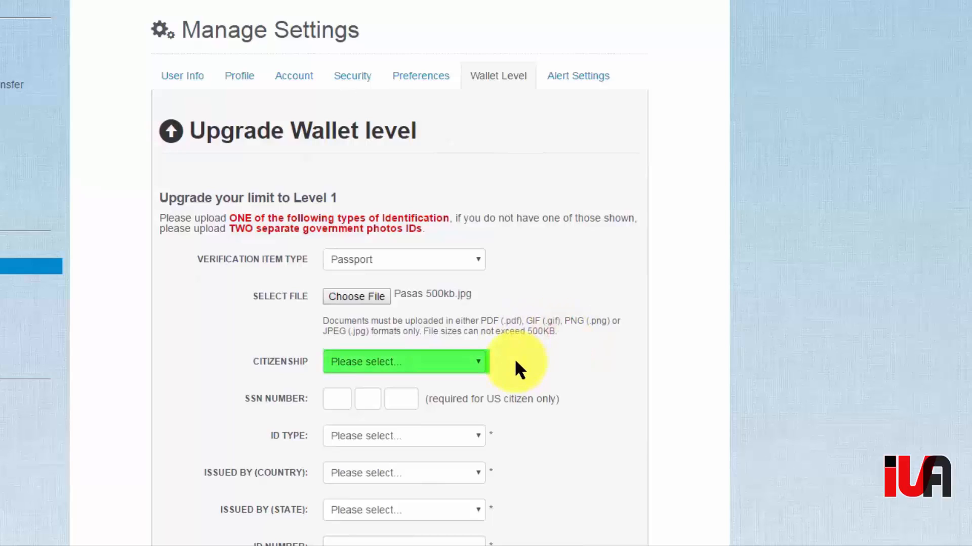
pyautogui.click(476, 365)
pyautogui.moveTo(560, 112); pyautogui.dragTo(557, 217)
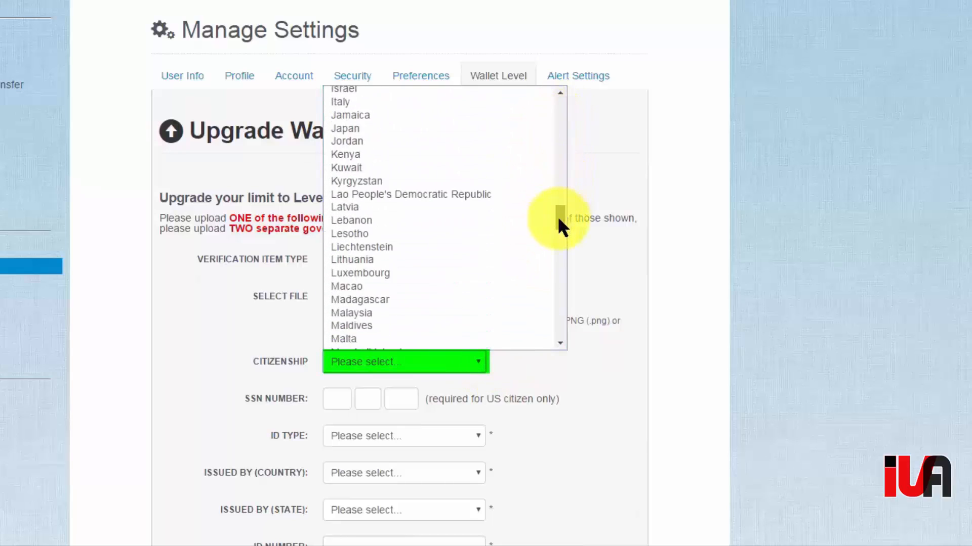
pyautogui.click(433, 262)
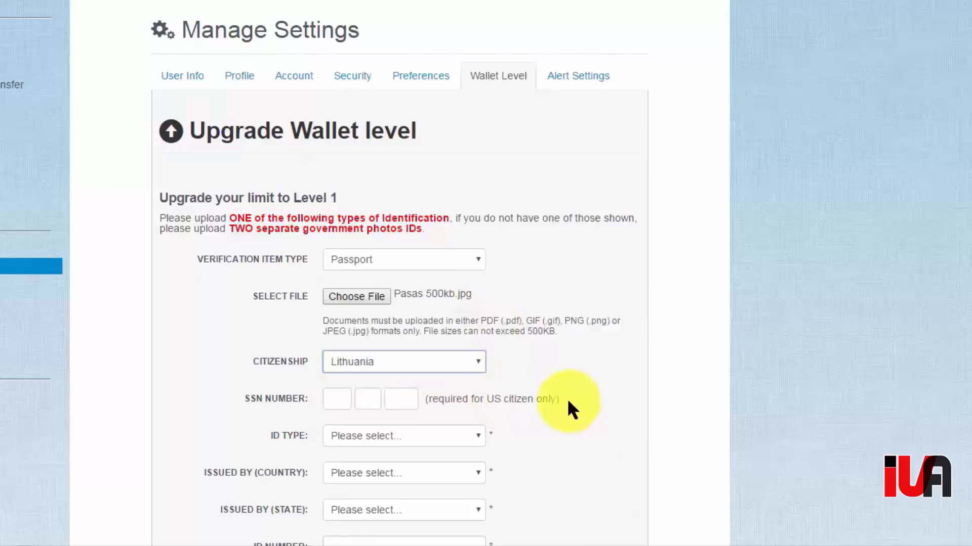
# - Choose Passport Registry Number as ID type and Lithuania as the issuing country
pyautogui.click(478, 444)
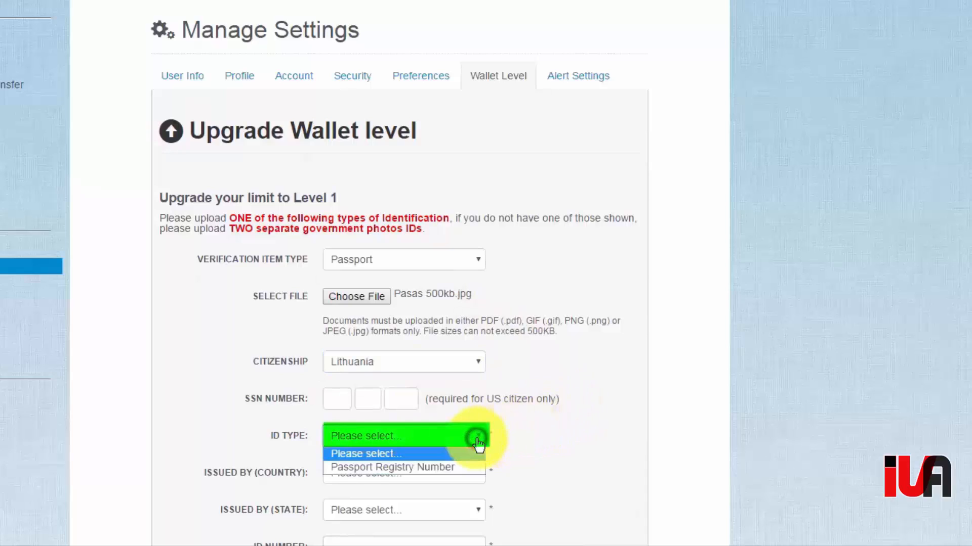
pyautogui.click(461, 466)
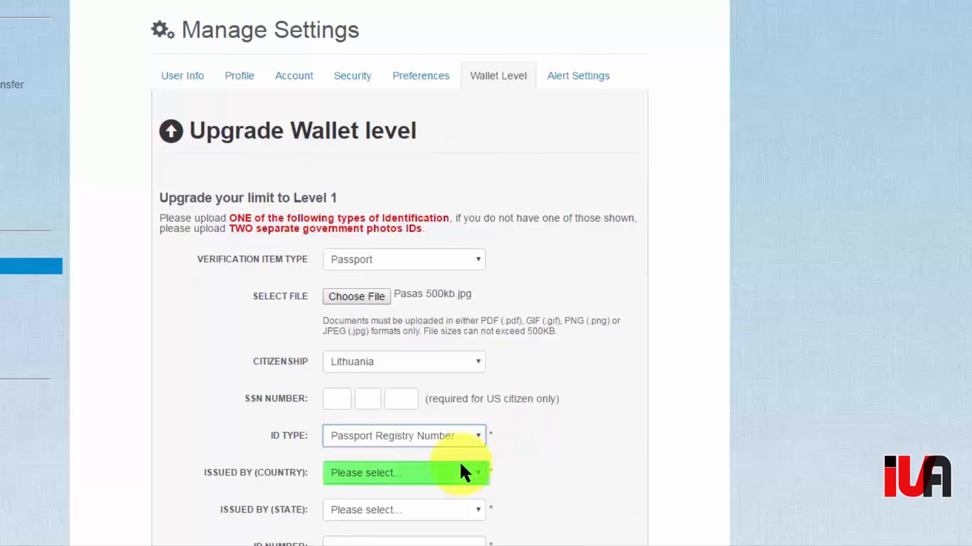
pyautogui.click(473, 468)
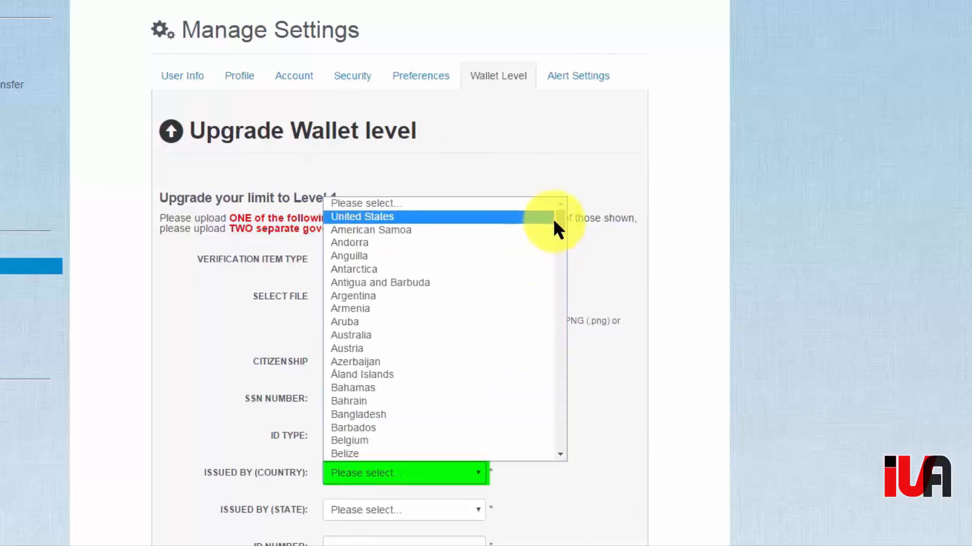
pyautogui.moveTo(558, 223); pyautogui.dragTo(560, 326)
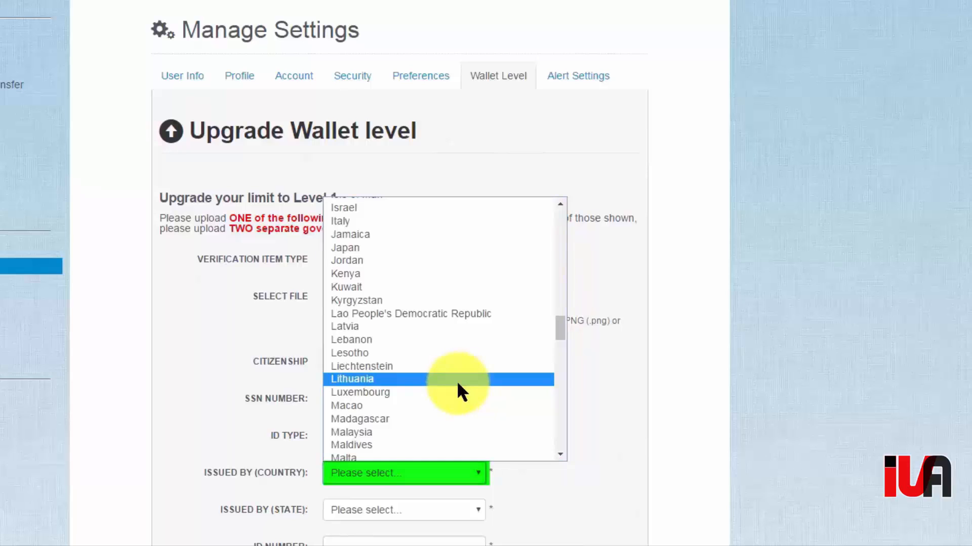
pyautogui.click(456, 380)
pyautogui.scroll(-6, 570, 422)
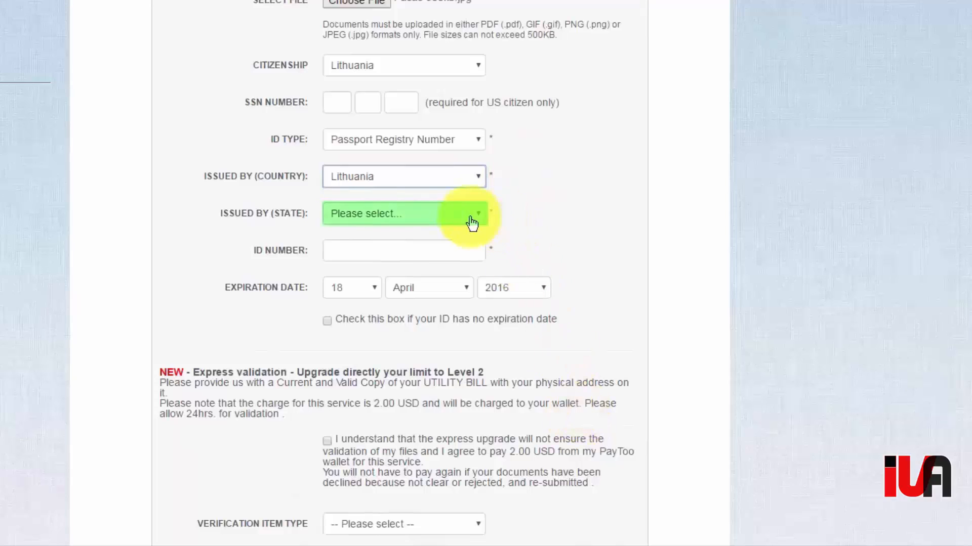
# - Leave Issued By (State) unset and start entering the passport number in ID Number
pyautogui.click(473, 223)
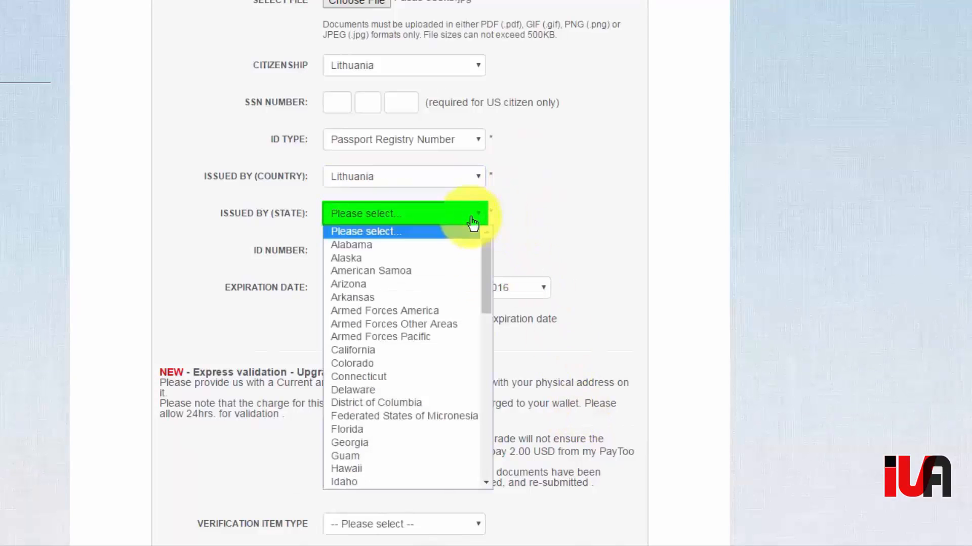
pyautogui.moveTo(483, 249); pyautogui.dragTo(466, 232)
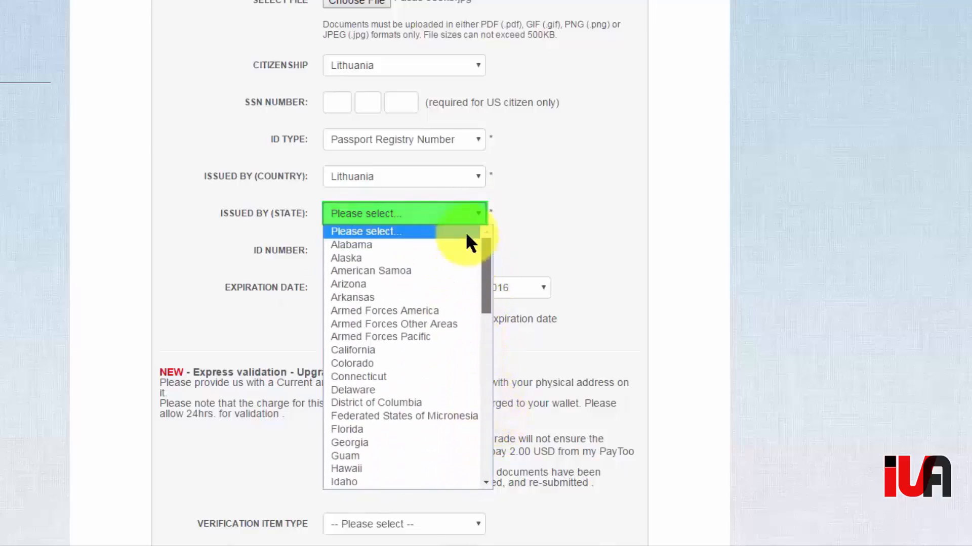
pyautogui.click(510, 223)
pyautogui.click(442, 251)
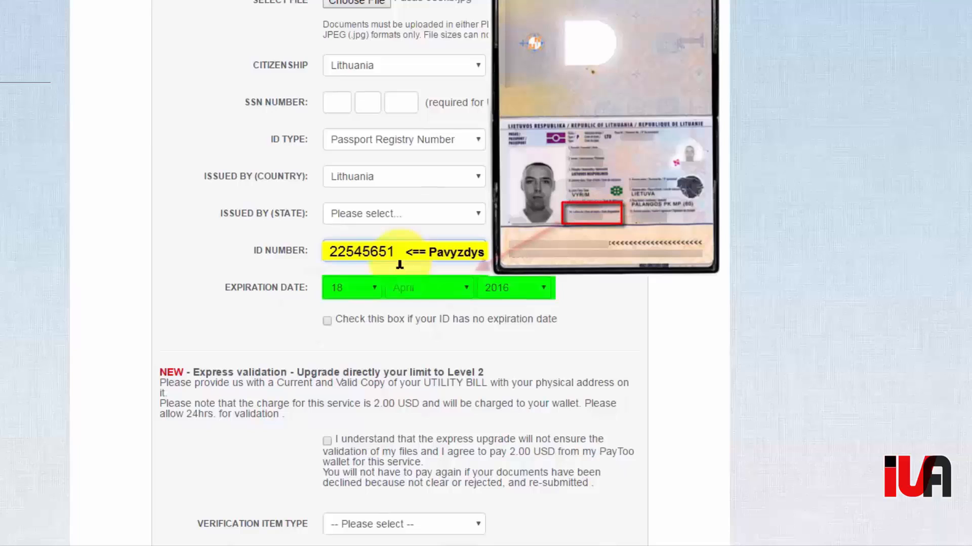
# - Pick the passport's expiry day, September as month, and the expiry year
pyautogui.click(373, 288)
pyautogui.moveTo(376, 157); pyautogui.dragTo(376, 177)
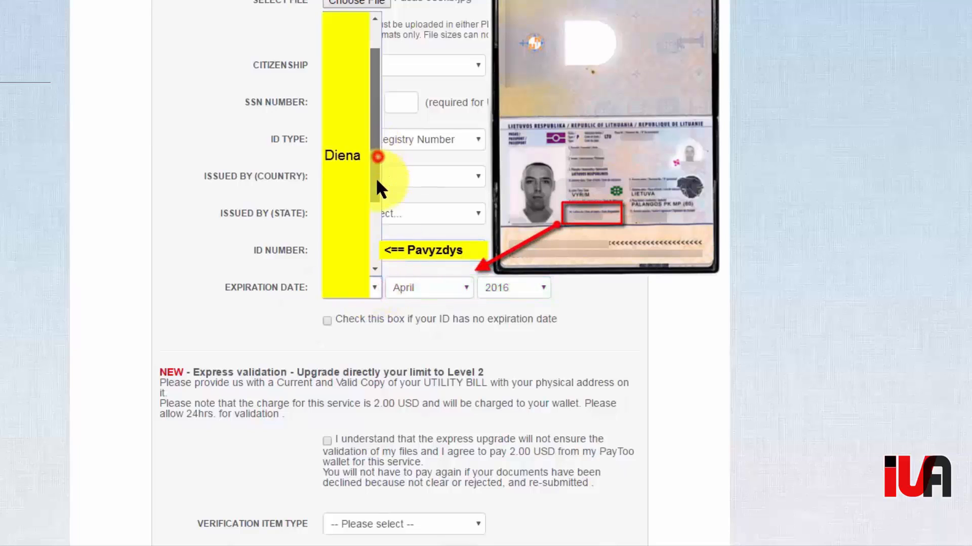
pyautogui.click(361, 224)
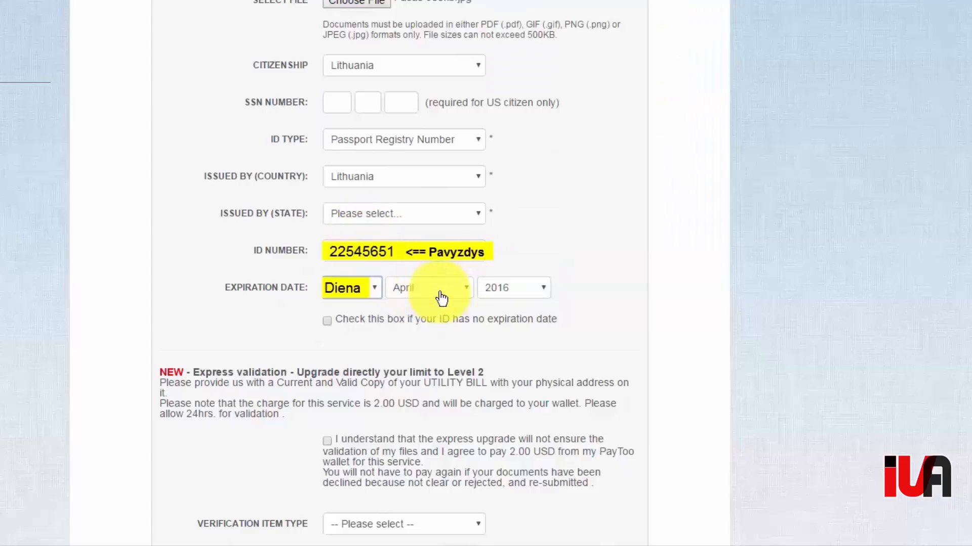
pyautogui.click(440, 296)
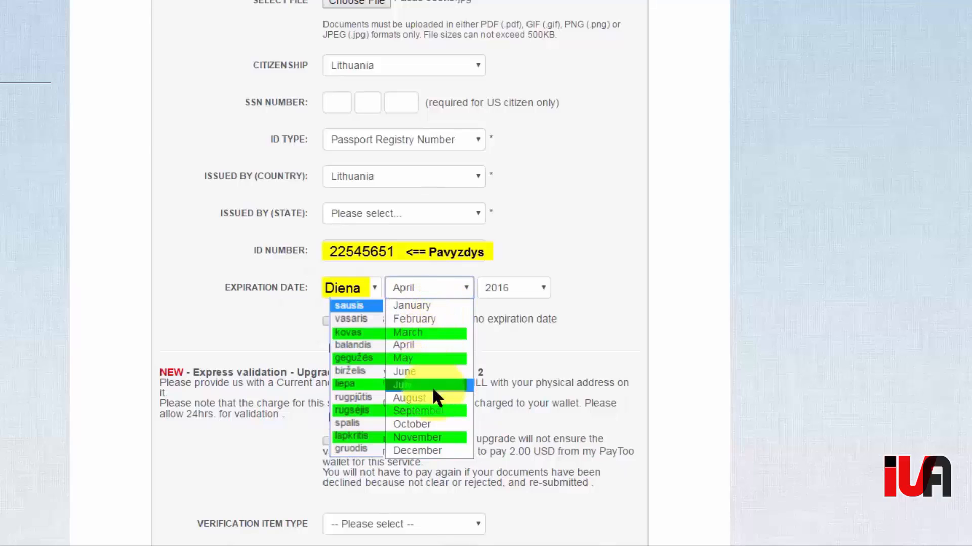
pyautogui.click(440, 411)
pyautogui.click(524, 292)
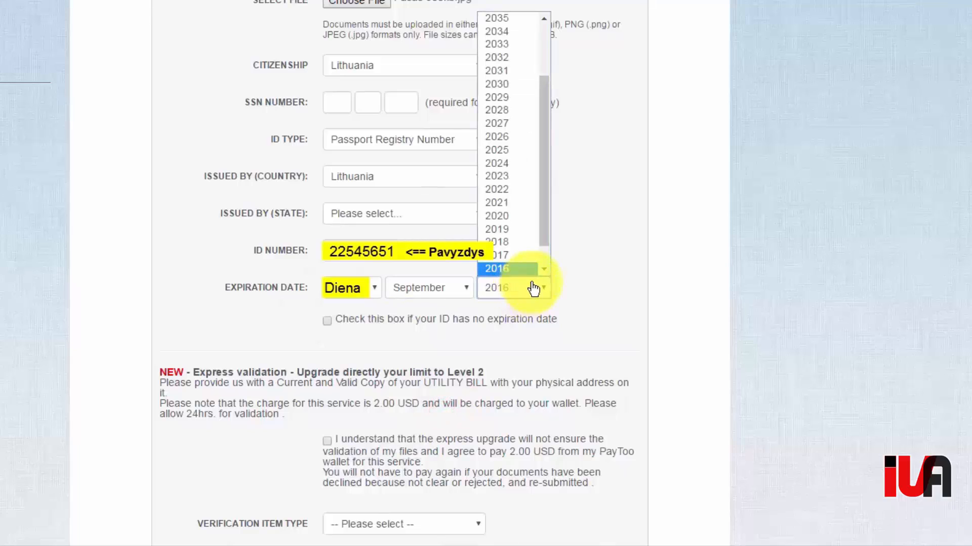
pyautogui.moveTo(545, 115); pyautogui.dragTo(546, 132)
pyautogui.click(528, 200)
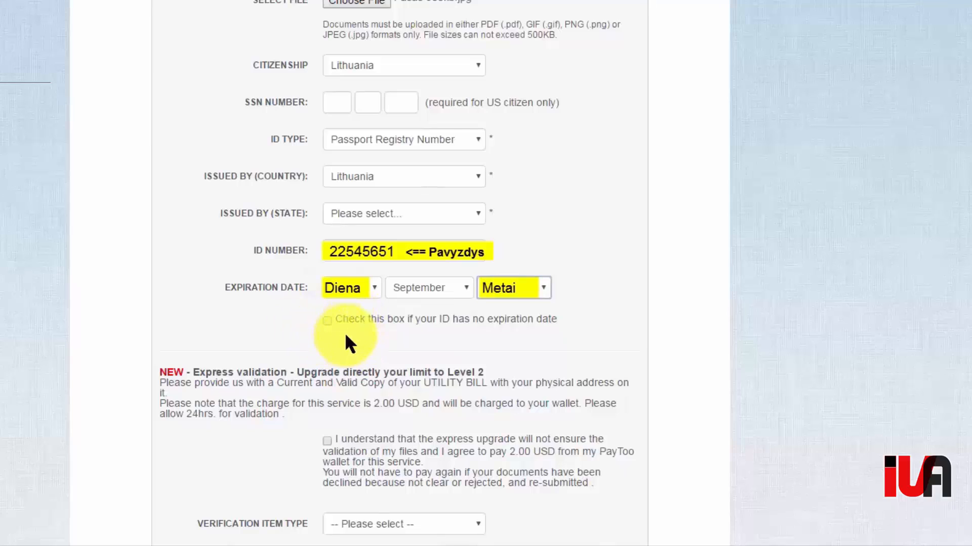
# - Scroll to the end of the form and save the passport verification details
pyautogui.scroll(-5, 346, 334)
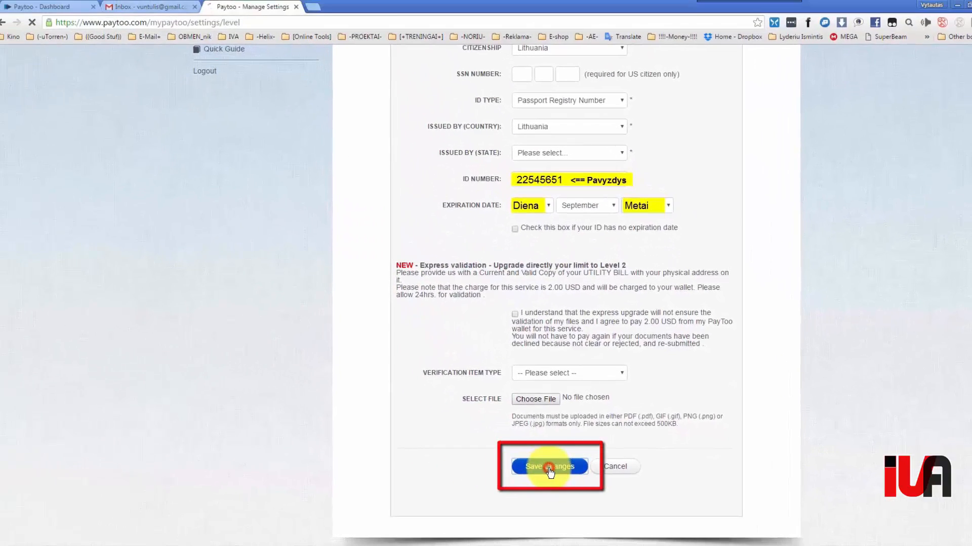
pyautogui.click(549, 466)
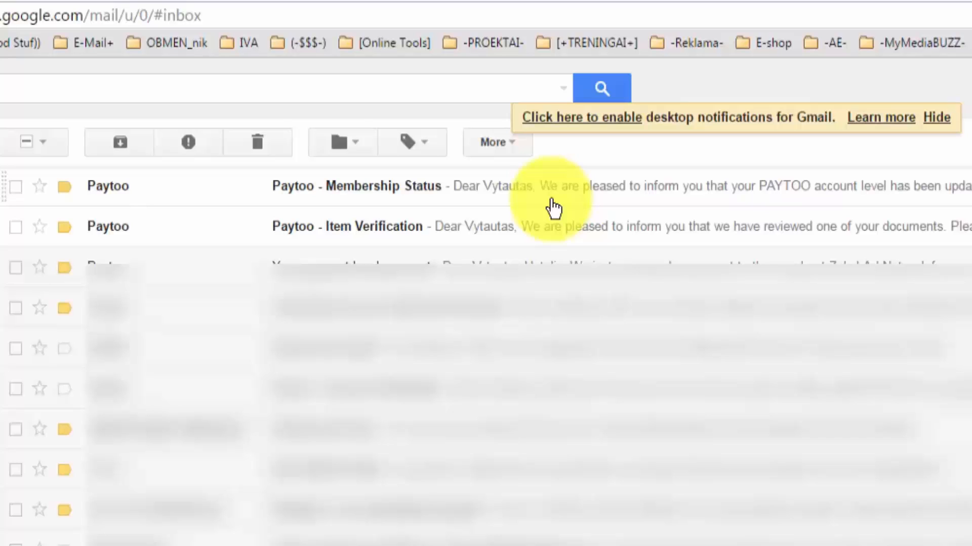
# - Open the Paytoo Item Verification email, highlight the passport's Verified status, then return to the inbox
pyautogui.click(542, 231)
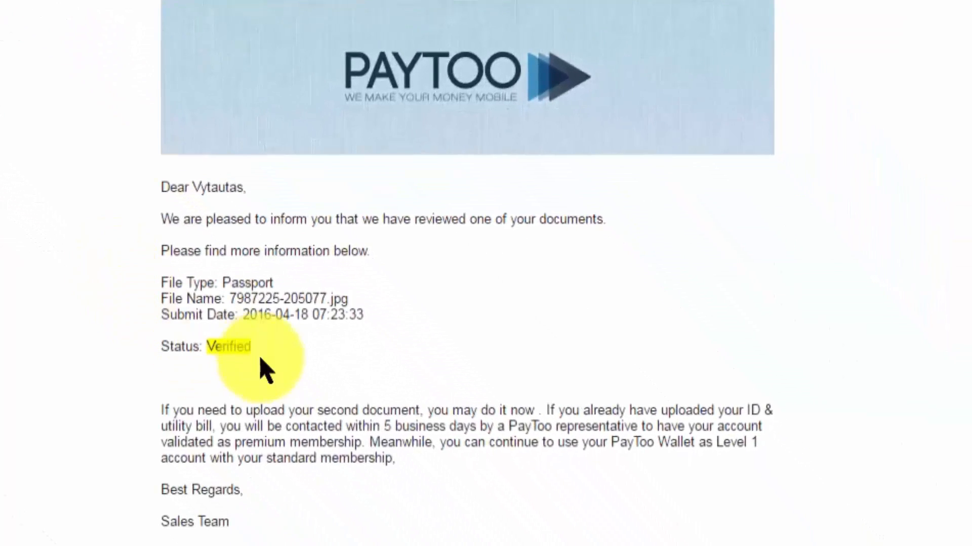
pyautogui.click(250, 347)
pyautogui.moveTo(251, 349); pyautogui.dragTo(200, 353)
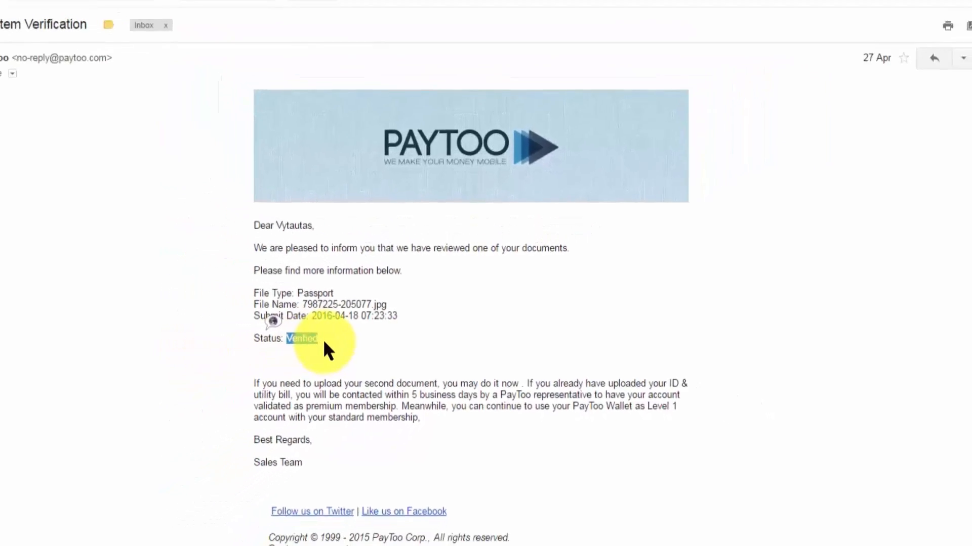
pyautogui.click(59, 133)
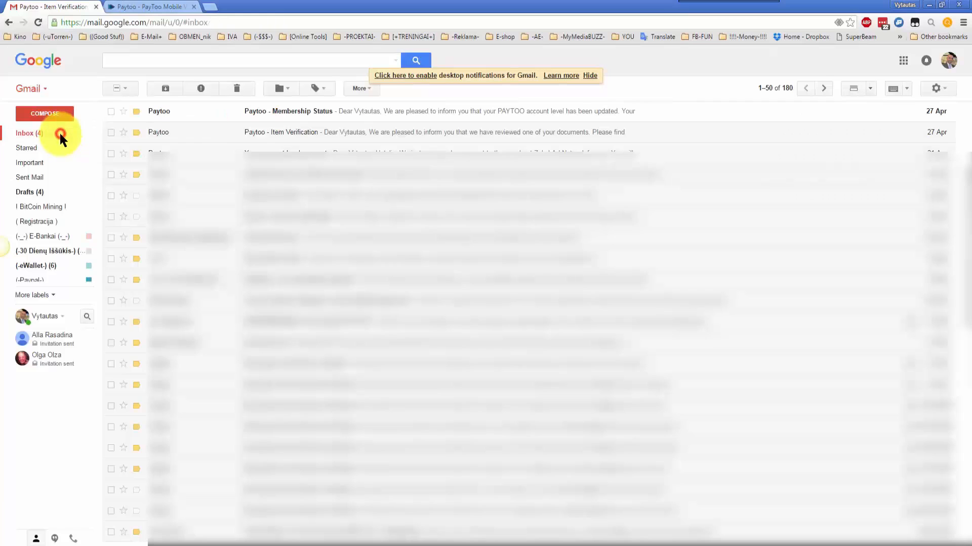
# - Open the Membership Status email, note Level 1, and open paytoo.com in a new tab
pyautogui.click(322, 114)
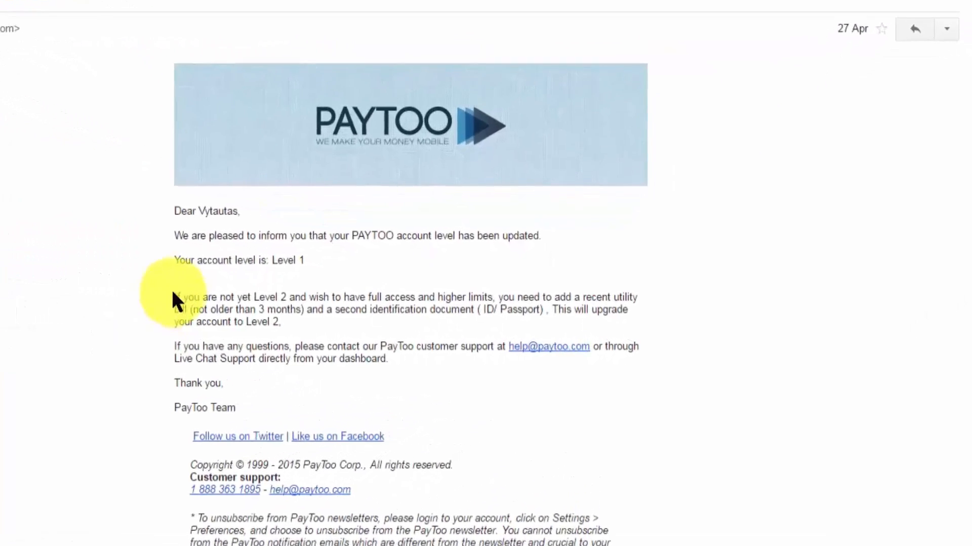
pyautogui.moveTo(303, 264); pyautogui.dragTo(273, 255)
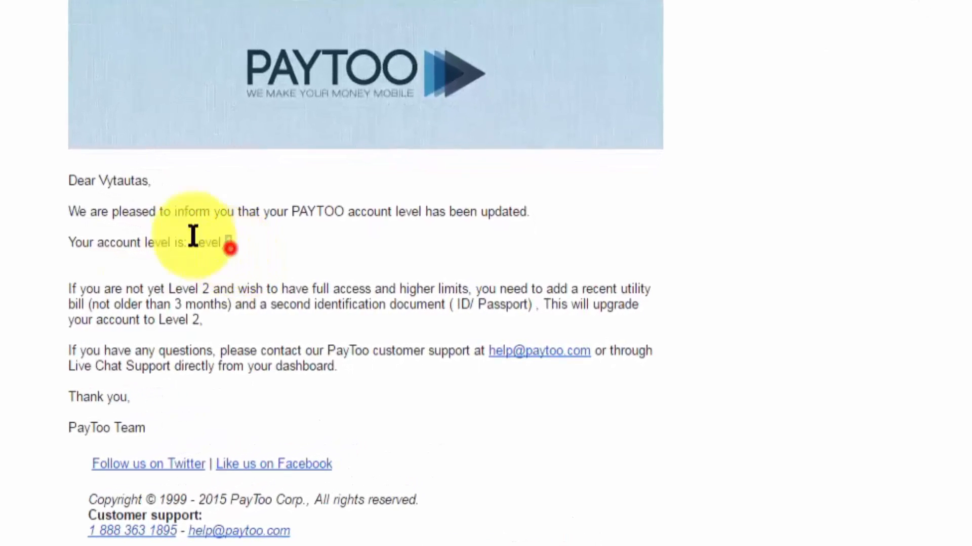
pyautogui.moveTo(193, 236); pyautogui.dragTo(108, 278)
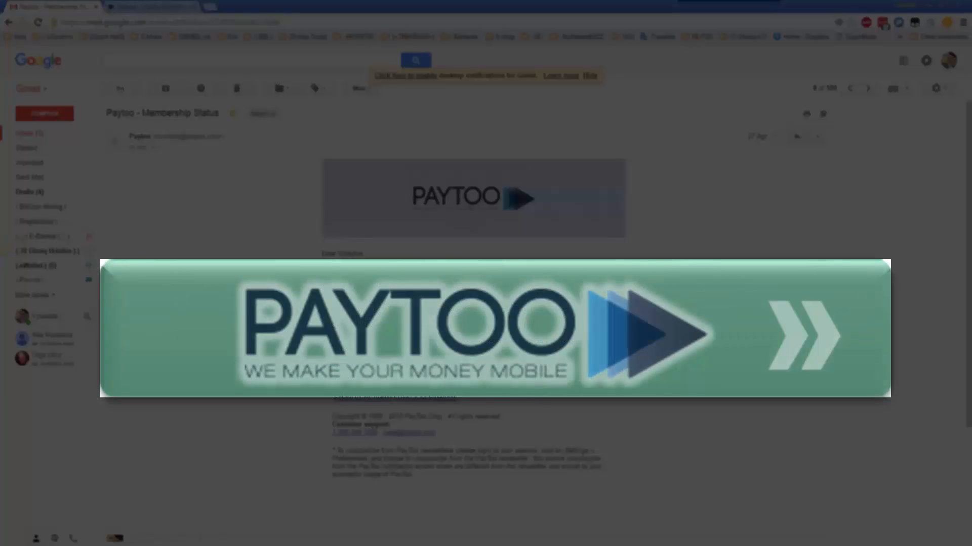
pyautogui.click(315, 220)
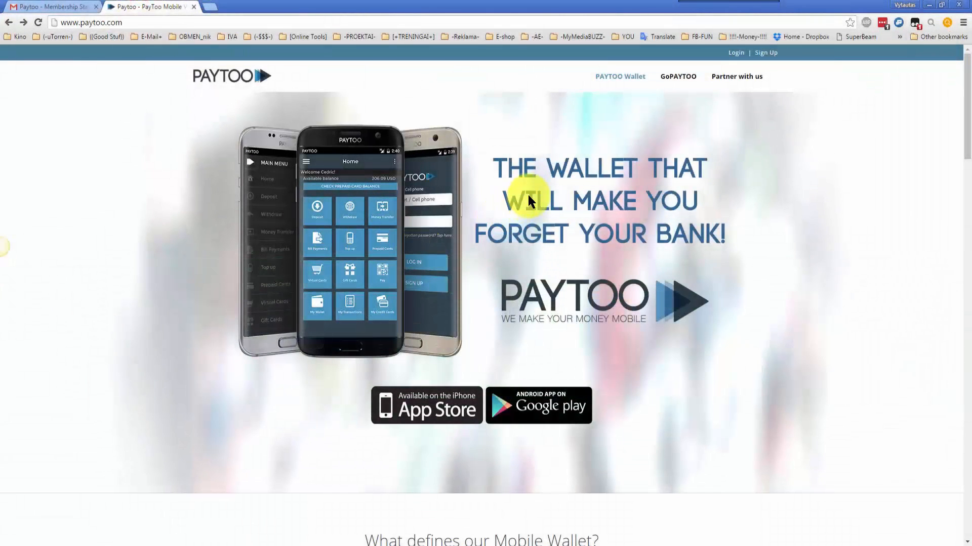
# - Log in to Paytoo with the saved credentials after ticking 'I'm not a robot'
pyautogui.click(736, 53)
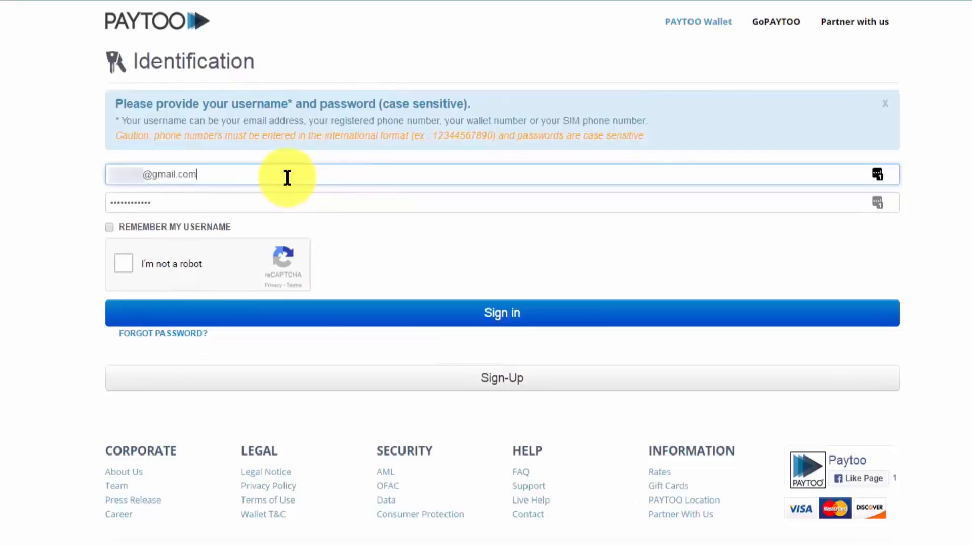
pyautogui.click(256, 202)
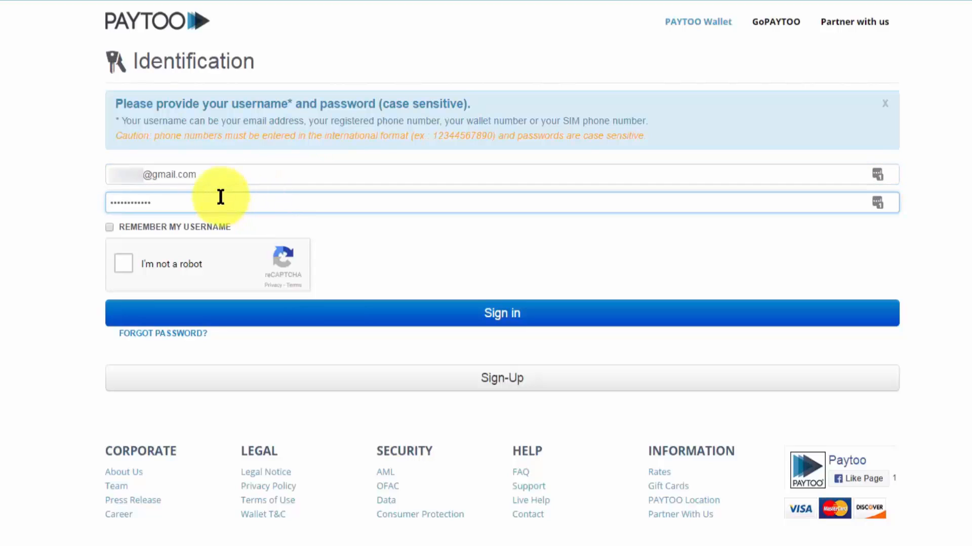
pyautogui.click(121, 263)
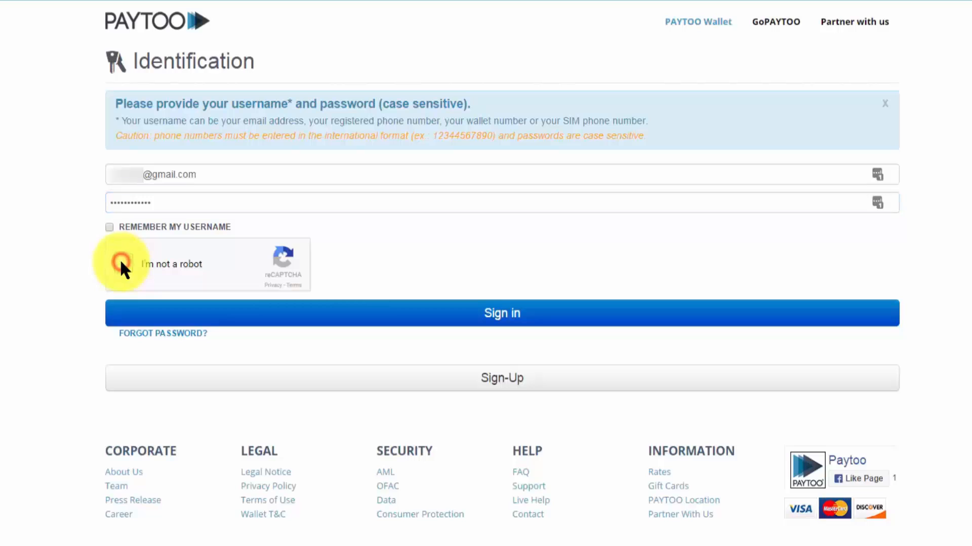
pyautogui.click(374, 316)
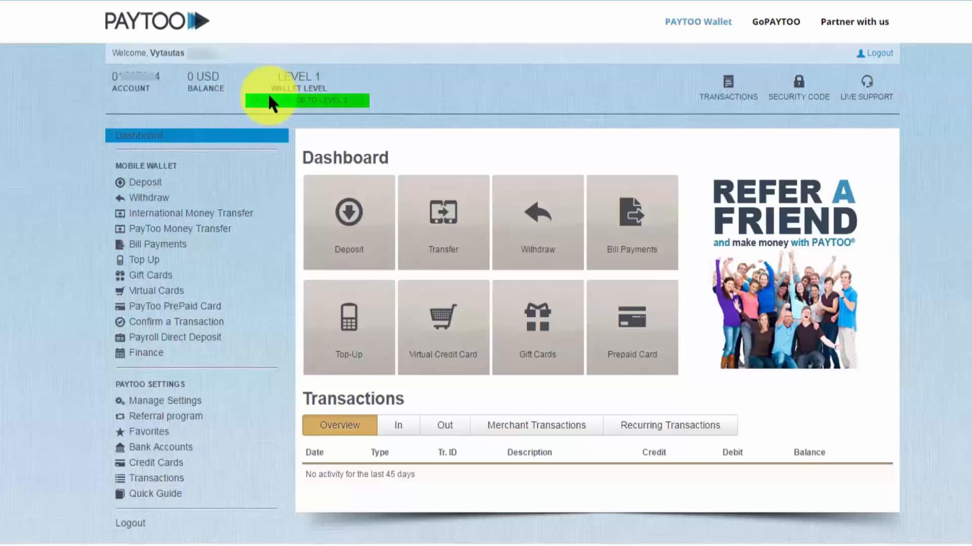
# - Open the Level 2 upgrade form from the green 'Free upgrade to Level 2' bar
pyautogui.click(296, 105)
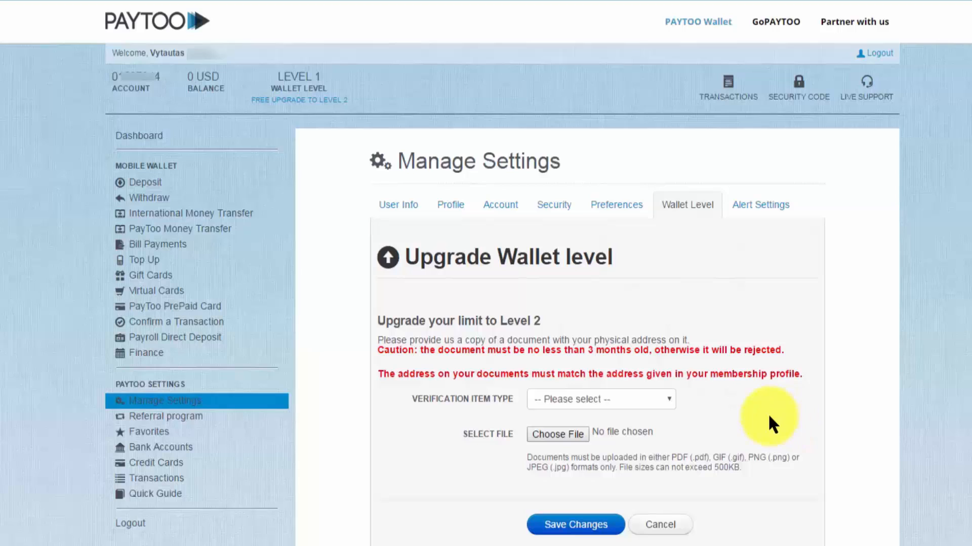
# - Upload the PDF from Desktop > INFO as an Other Document and save it
pyautogui.click(661, 406)
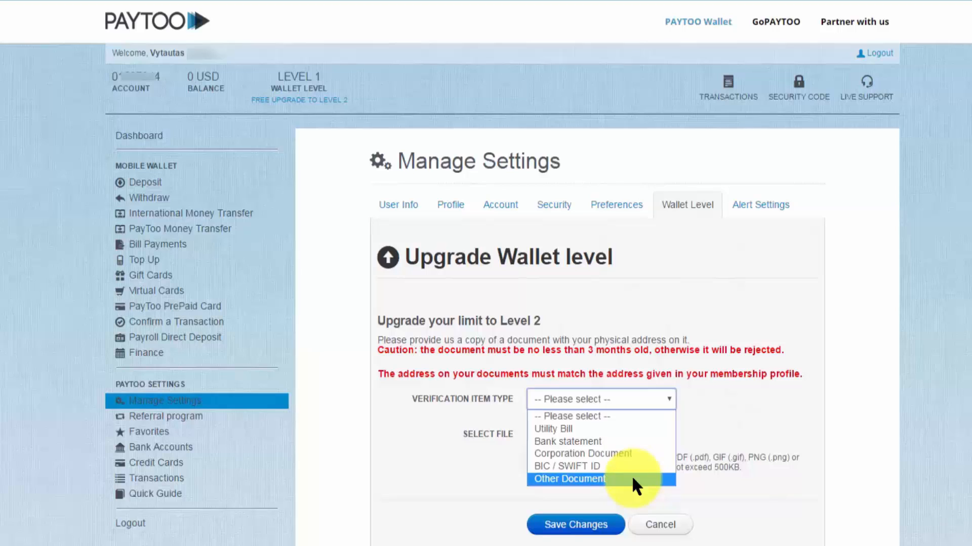
pyautogui.click(633, 486)
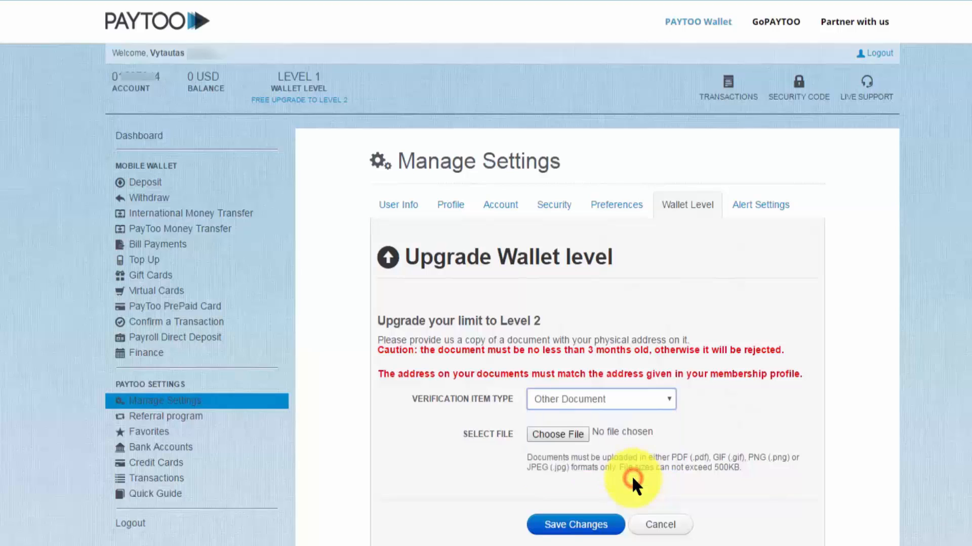
pyautogui.click(567, 434)
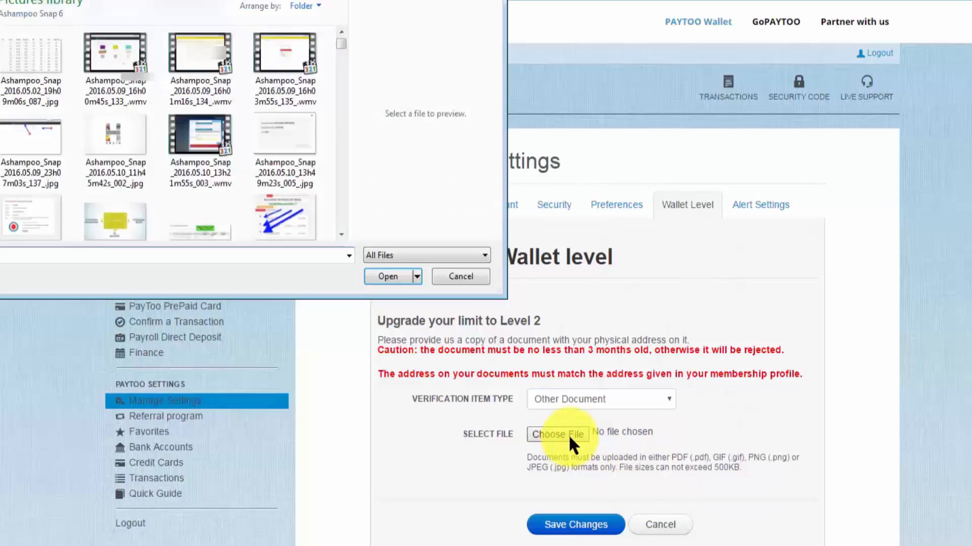
pyautogui.click(0, 10)
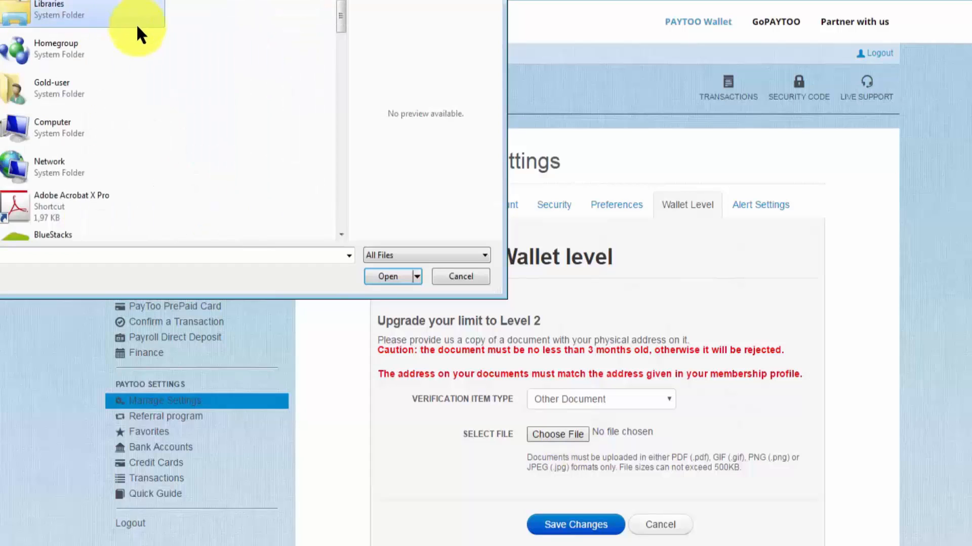
pyautogui.scroll(-10, 152, 51)
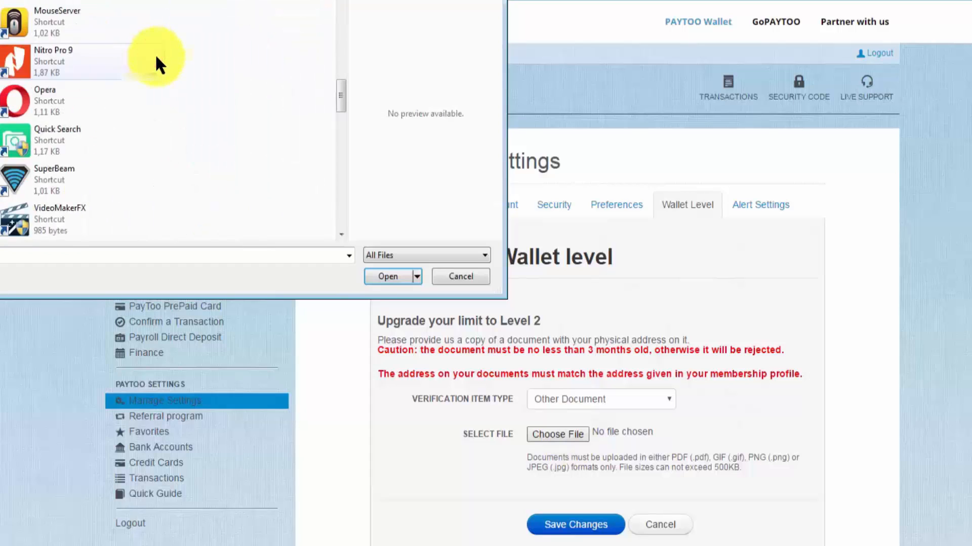
pyautogui.click(172, 145)
pyautogui.doubleClick(77, 146)
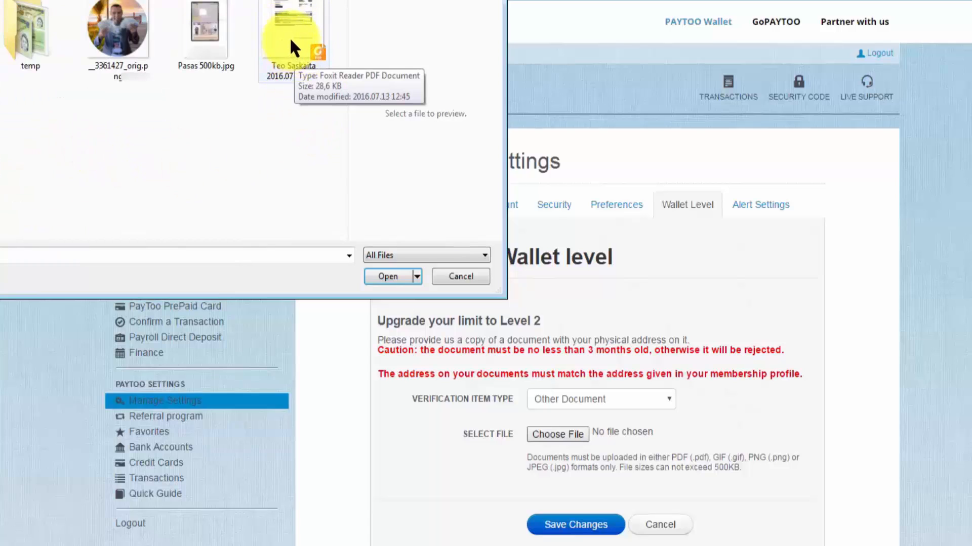
pyautogui.click(291, 42)
pyautogui.click(387, 276)
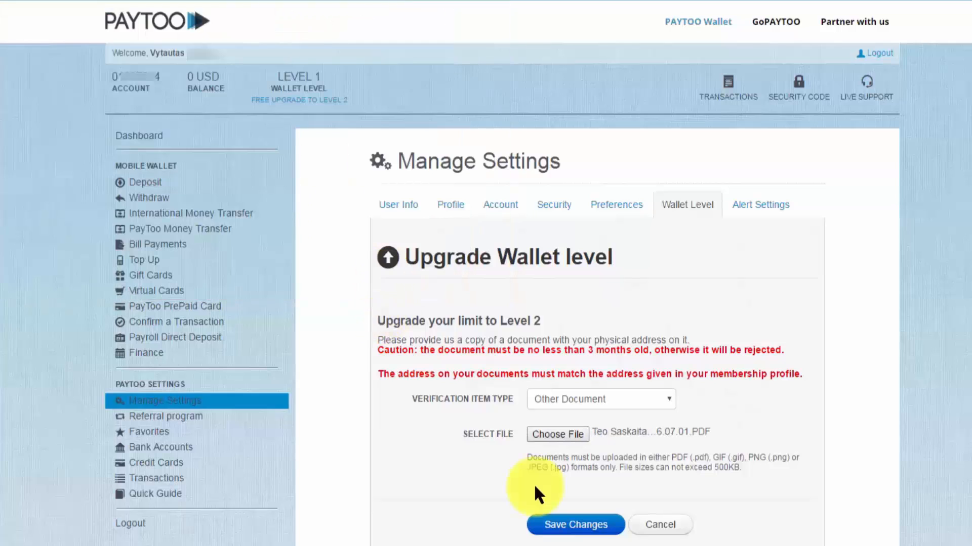
pyautogui.click(580, 529)
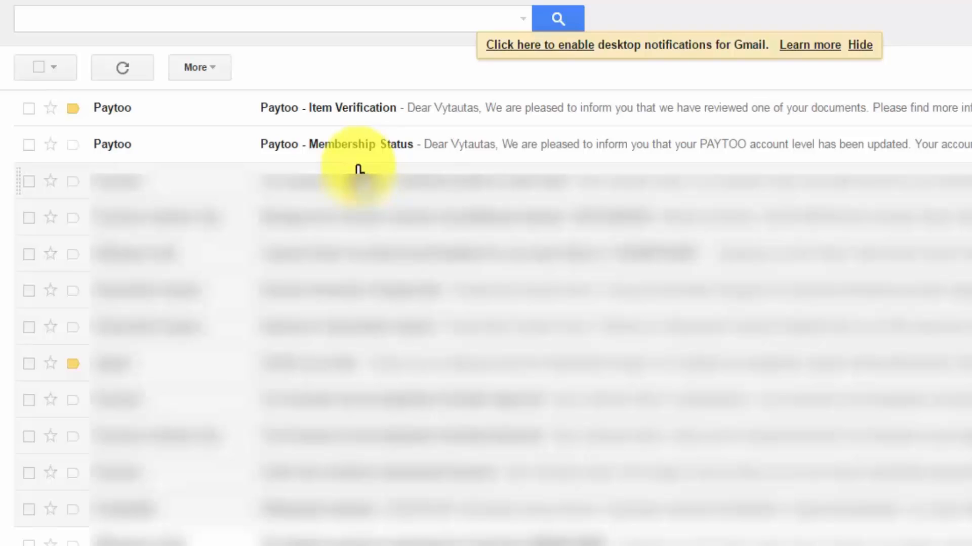
# - Read the Paytoo Membership Status email, then the Item Verification email showing the Other Document verified
pyautogui.click(316, 147)
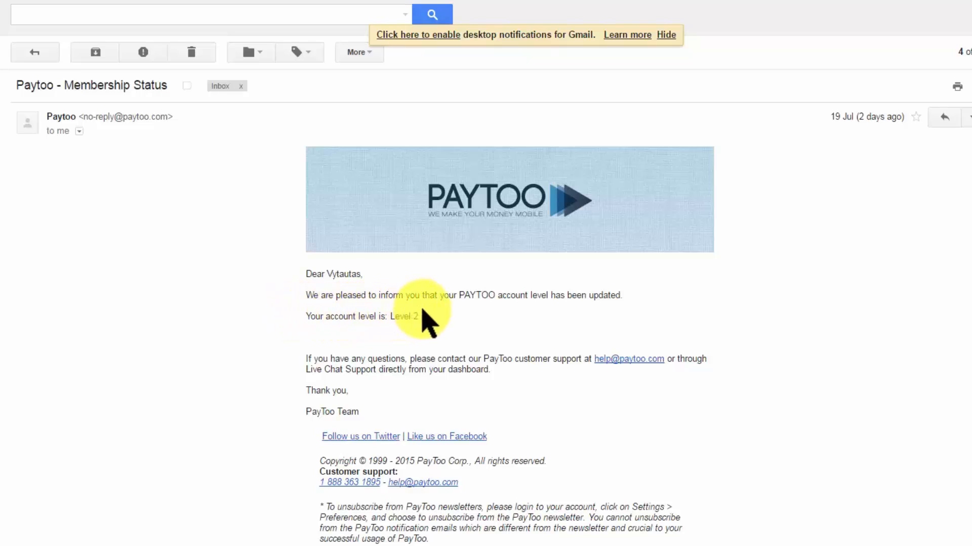
pyautogui.press('u')
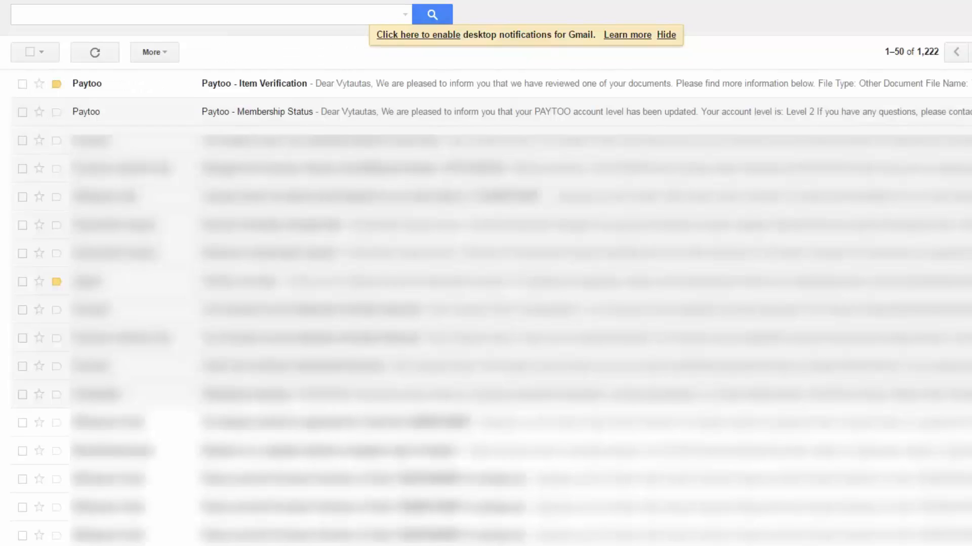
pyautogui.click(393, 87)
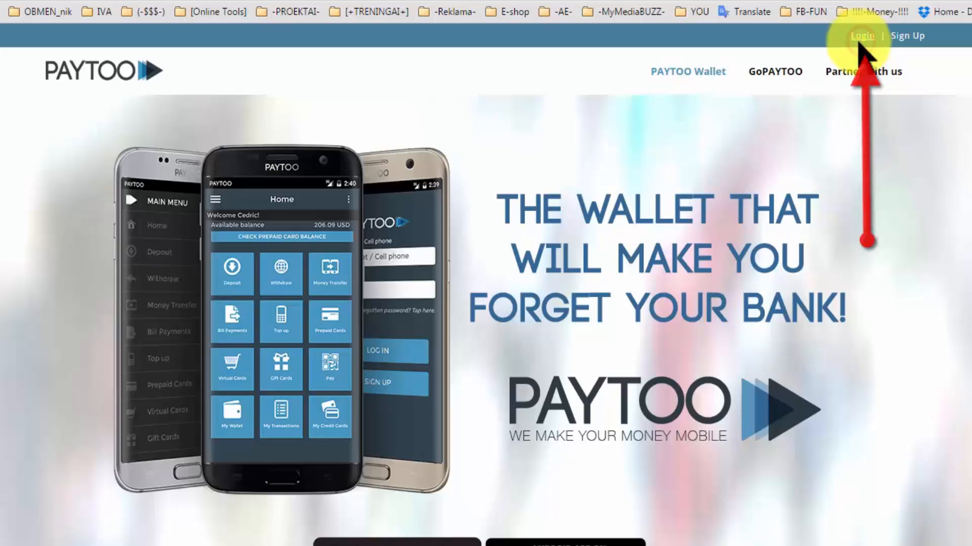
# - Log in to Paytoo with the password and 'I'm not a robot' check, reaching the LEVEL 2 dashboard
pyautogui.click(862, 39)
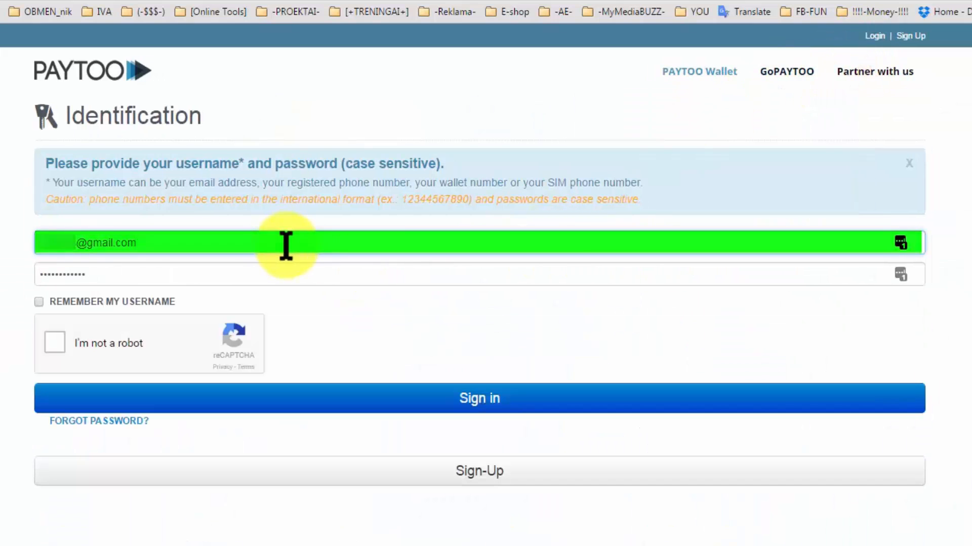
pyautogui.click(212, 273)
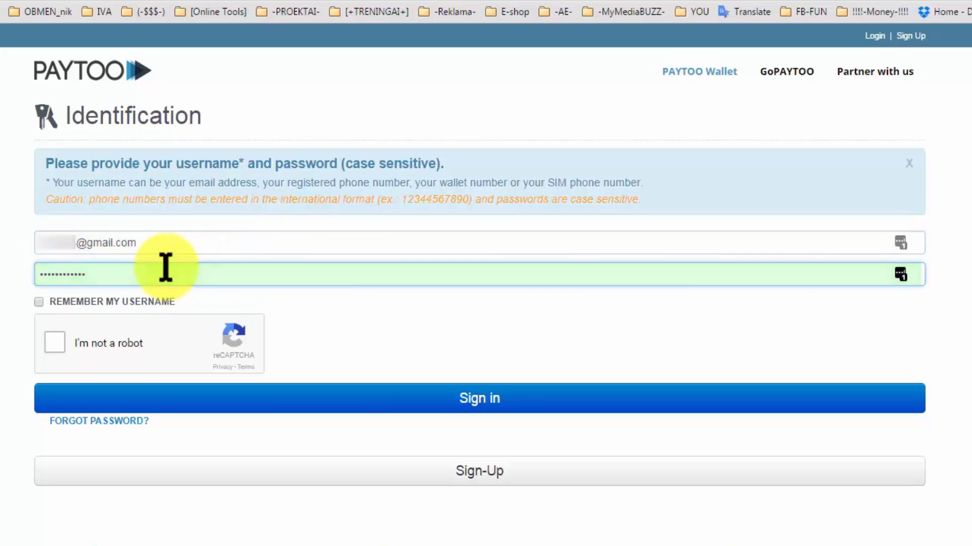
pyautogui.click(58, 347)
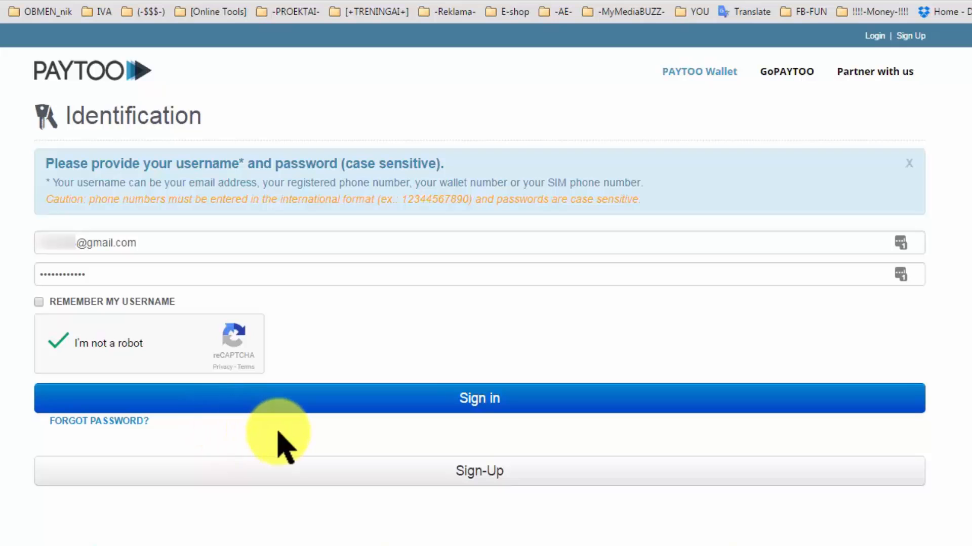
pyautogui.click(443, 407)
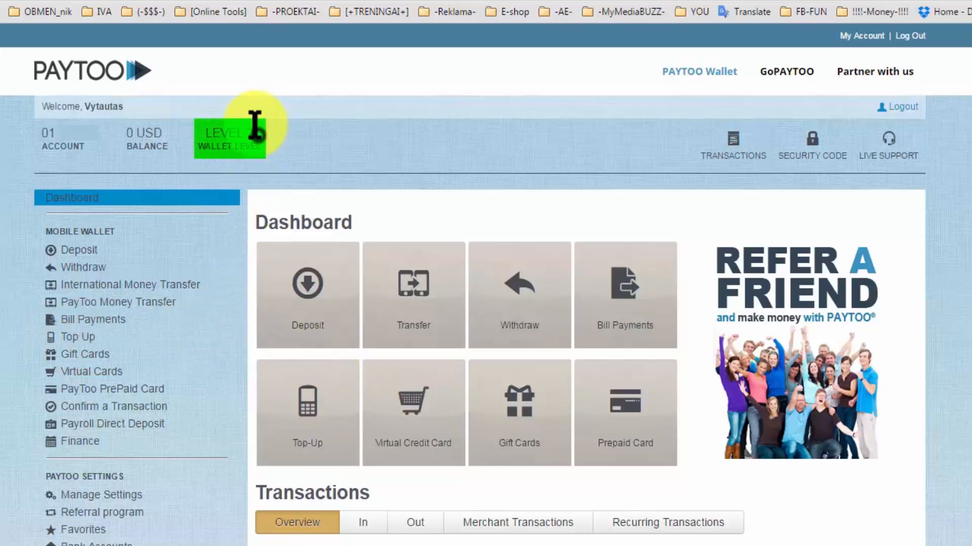
pyautogui.moveTo(255, 129); pyautogui.dragTo(202, 134)
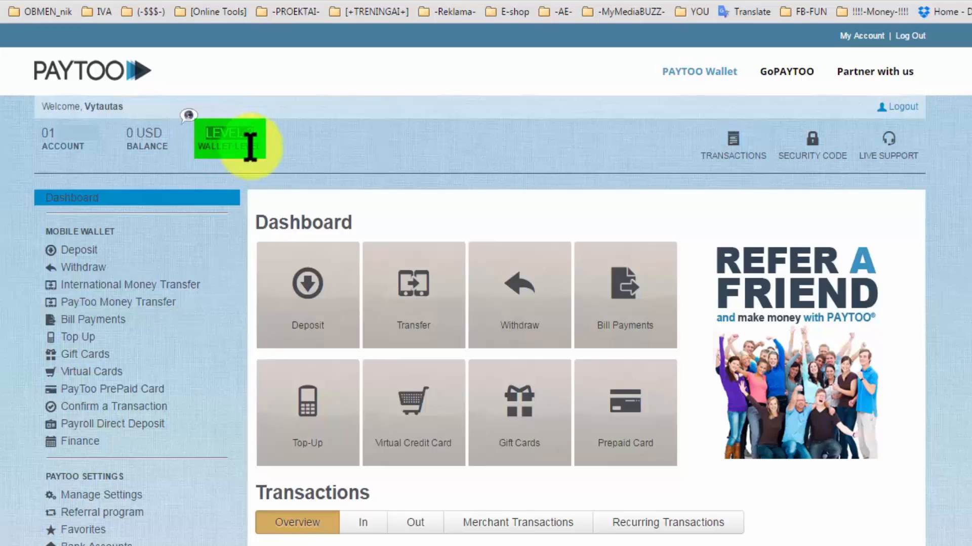
pyautogui.click(294, 132)
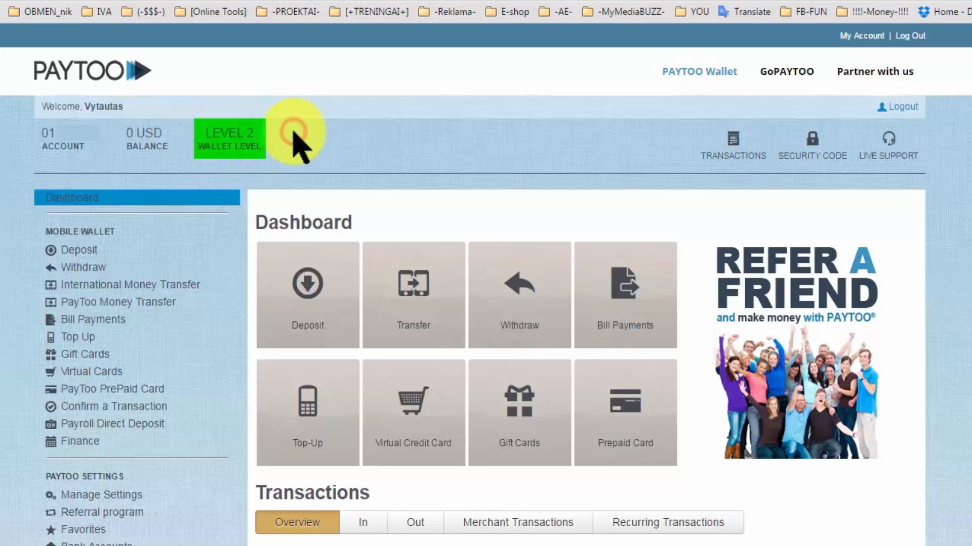